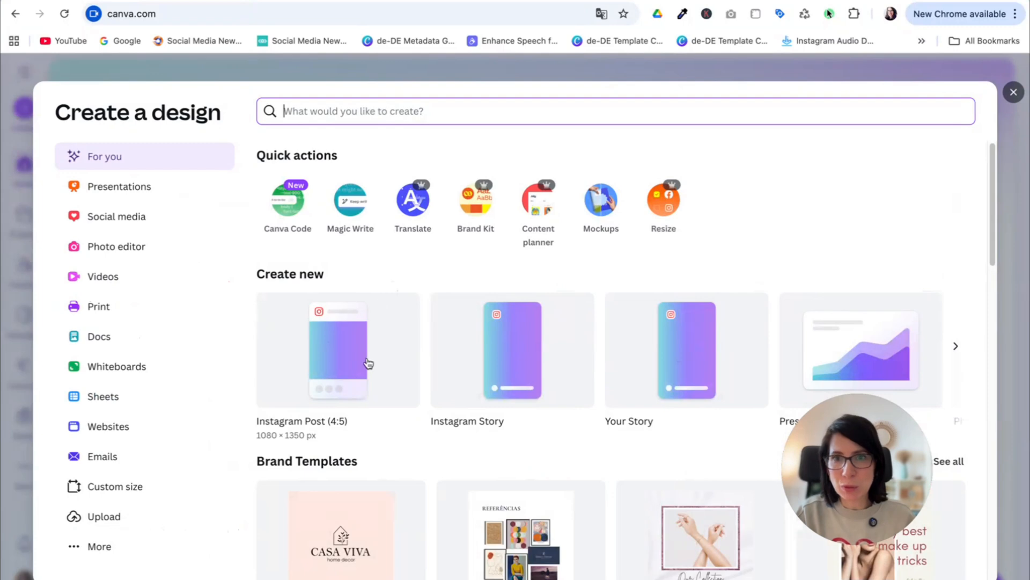
- Create a blank Instagram Post (4:5) design and set the uploaded photo of the pair in green and orange suits as its background
{"action": "left_click", "coordinate": [346, 365]}
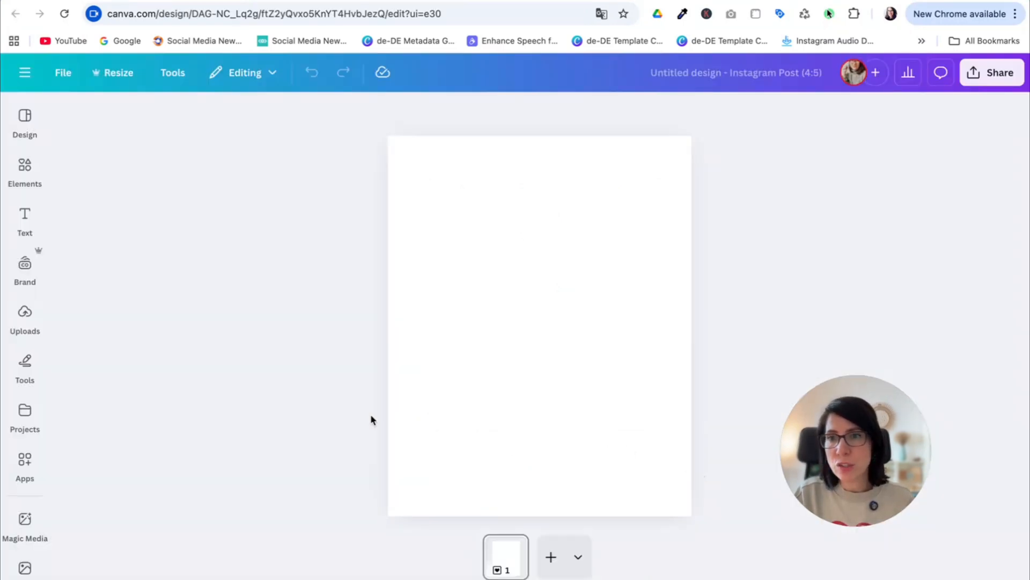
{"action": "left_click", "coordinate": [31, 329]}
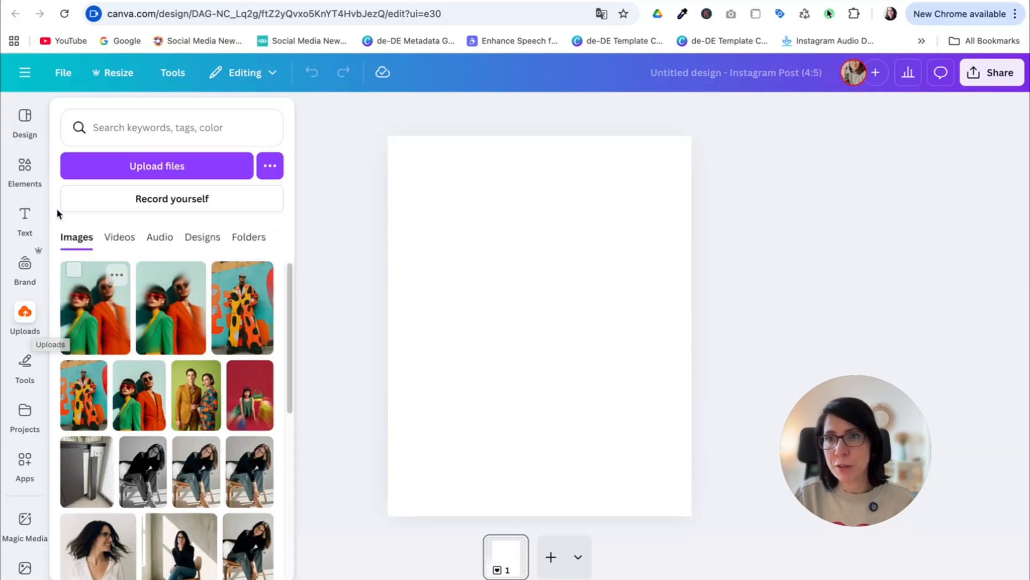
{"action": "left_click", "coordinate": [33, 174]}
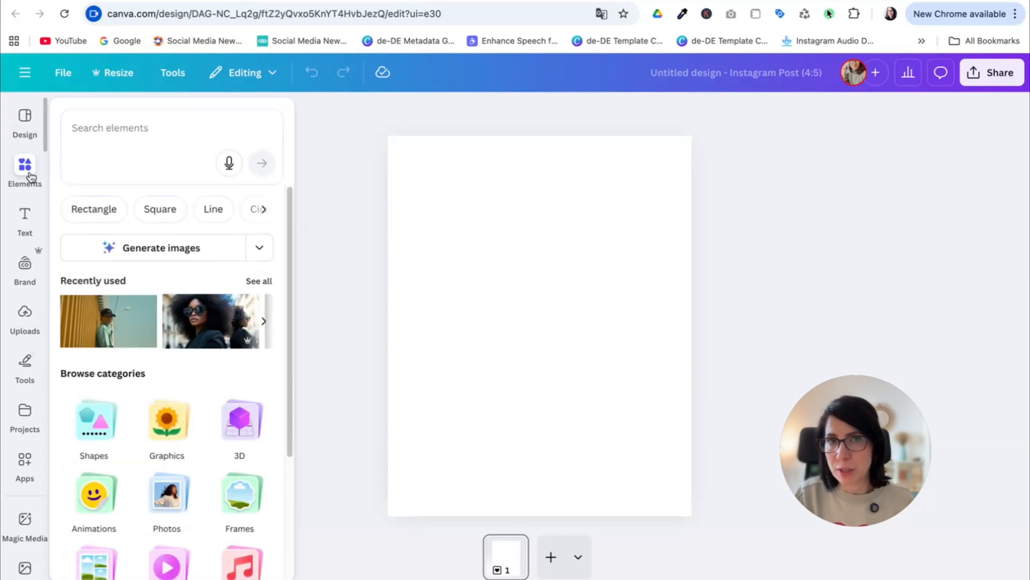
{"action": "left_click", "coordinate": [25, 317]}
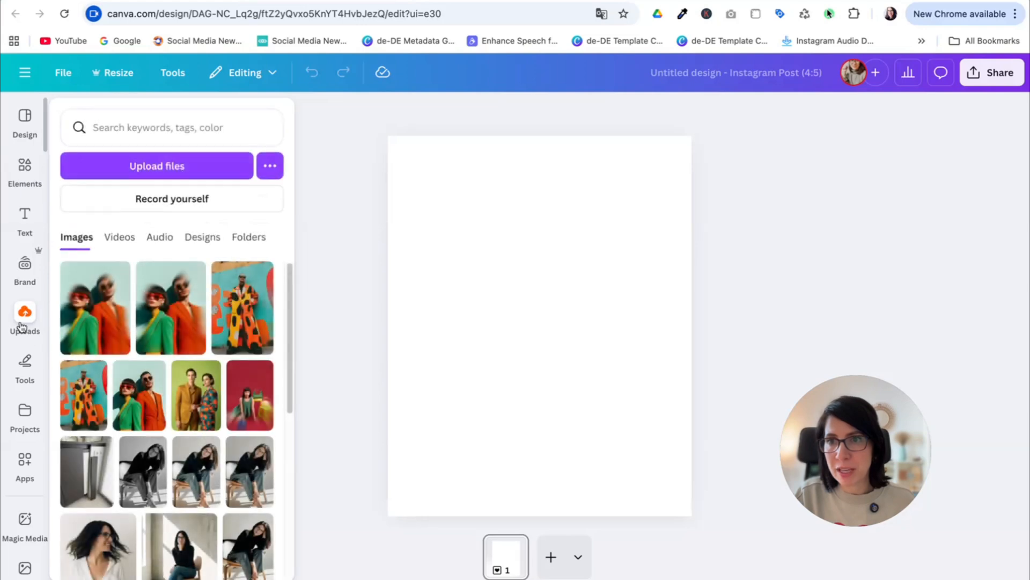
{"action": "left_click", "coordinate": [133, 398]}
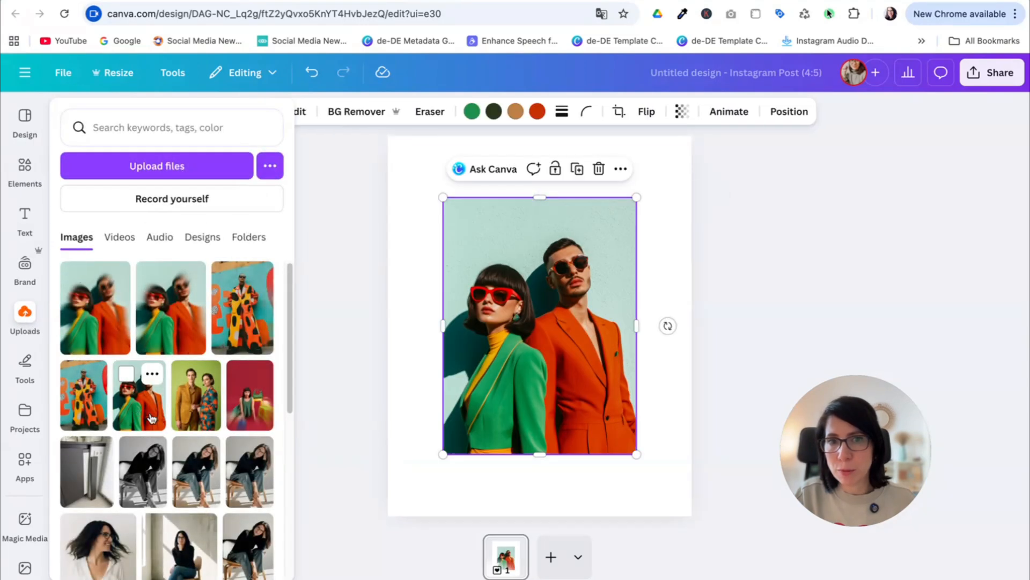
{"action": "right_click", "coordinate": [571, 230]}
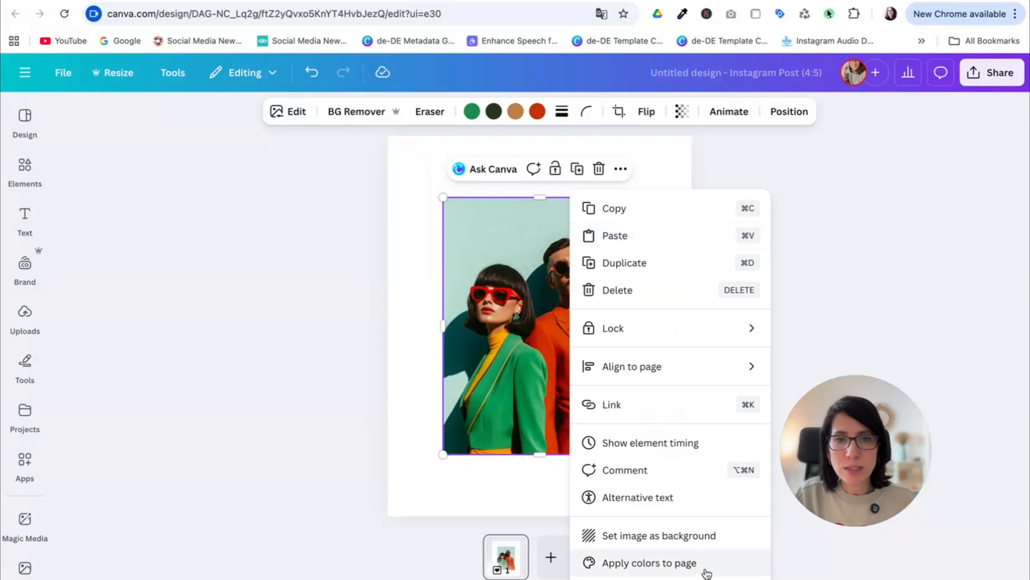
{"action": "left_click", "coordinate": [695, 543]}
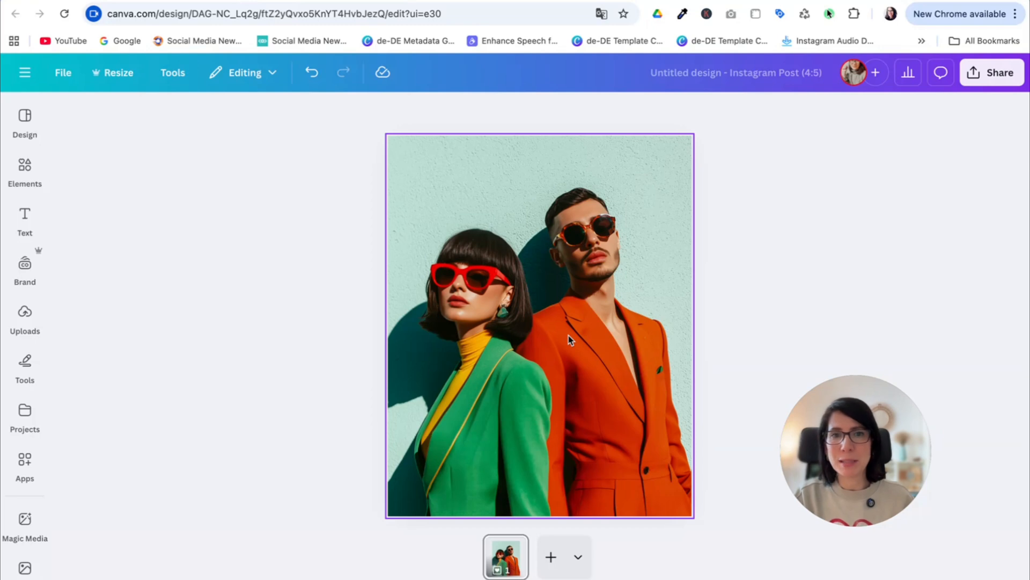
- Find the Frame Blur app by searching for "frame blur" and open the background photo for editing in it
{"action": "left_click", "coordinate": [550, 293]}
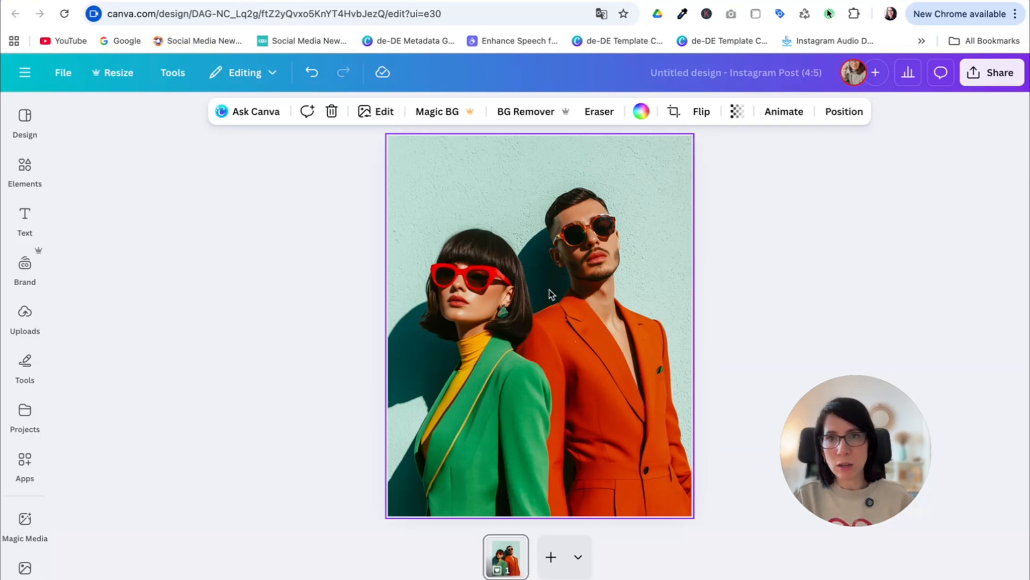
{"action": "left_click", "coordinate": [24, 467]}
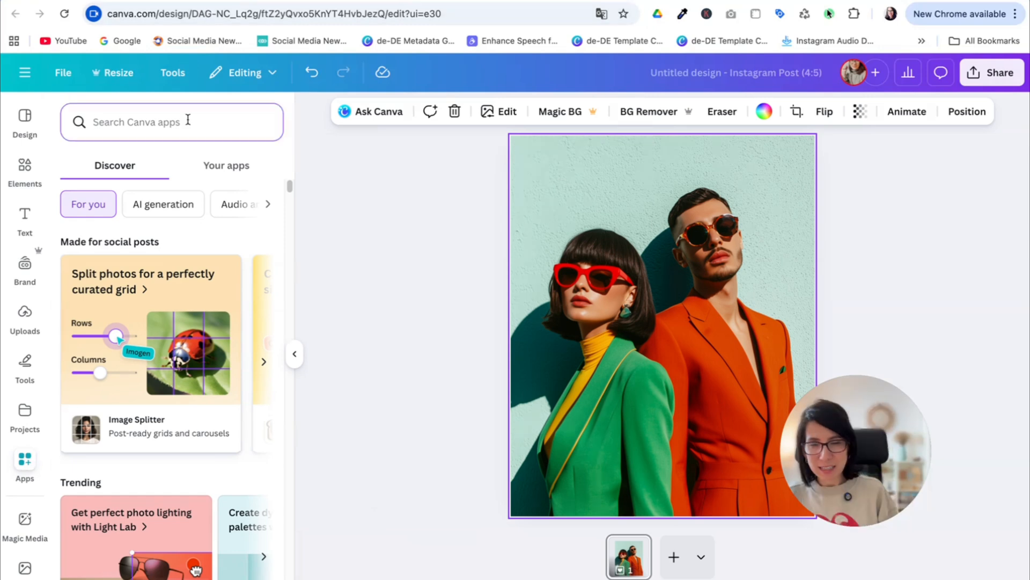
{"action": "type", "text": "frame blur"}
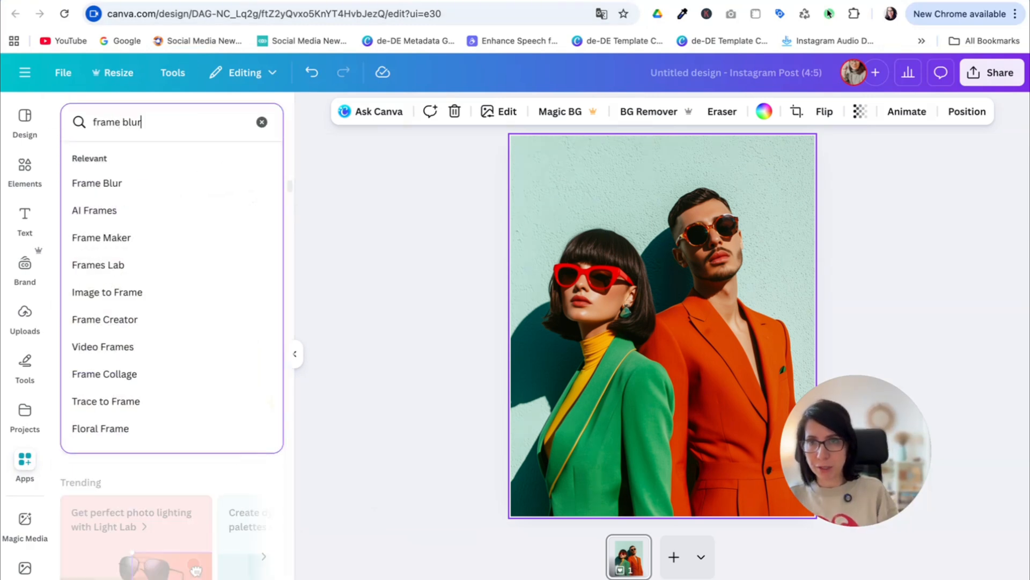
{"action": "key", "text": "Return"}
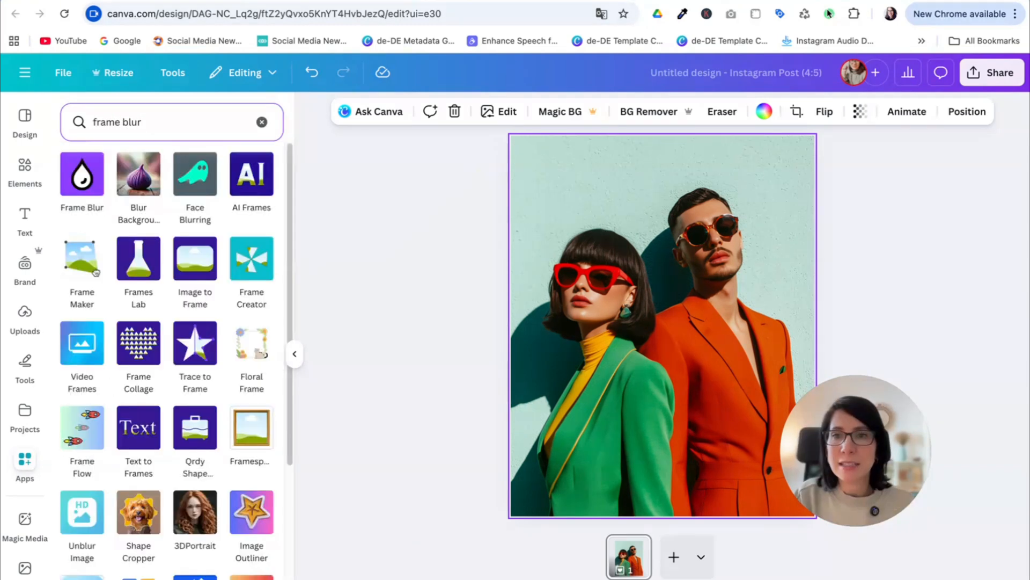
{"action": "left_click", "coordinate": [91, 189]}
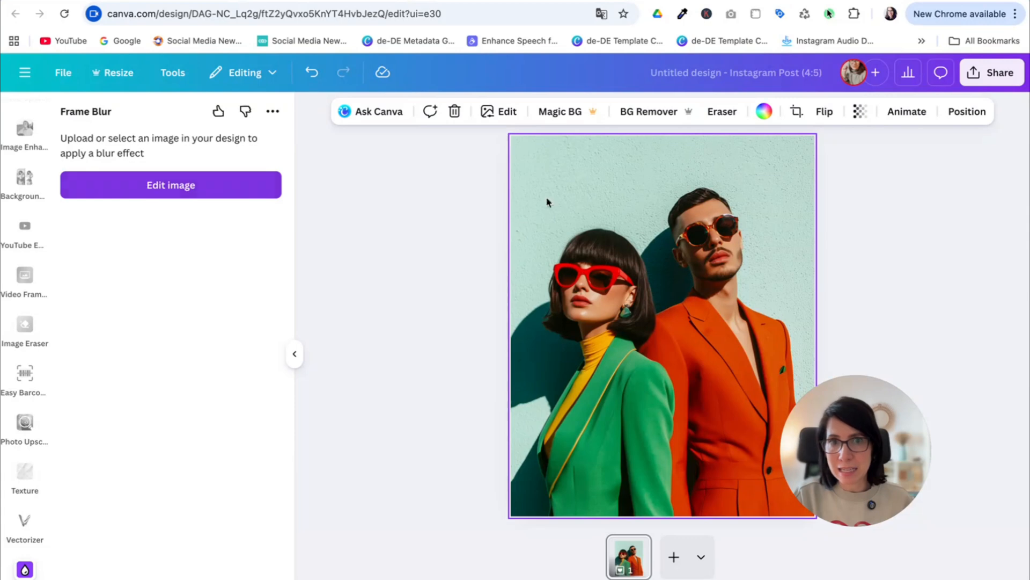
{"action": "left_click", "coordinate": [184, 196]}
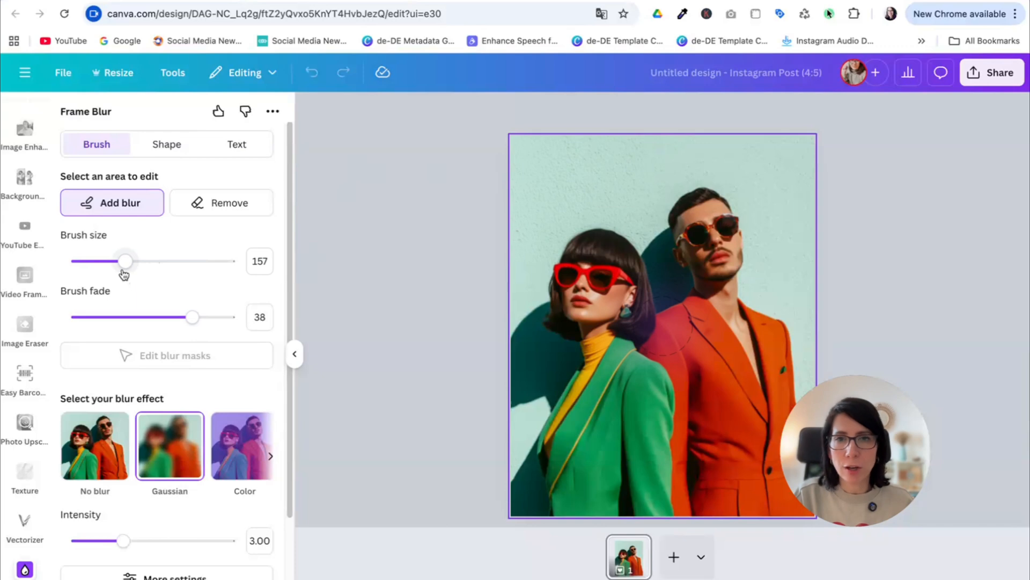
- Add a circle blur shape to the photo and enlarge it to cover almost the whole image
{"action": "left_click", "coordinate": [152, 152]}
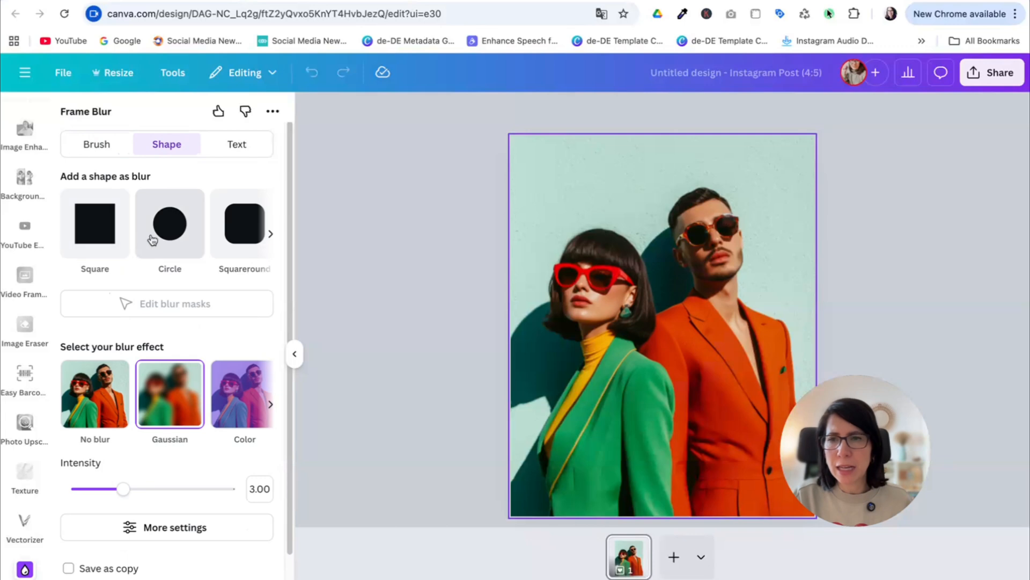
{"action": "left_click", "coordinate": [169, 230]}
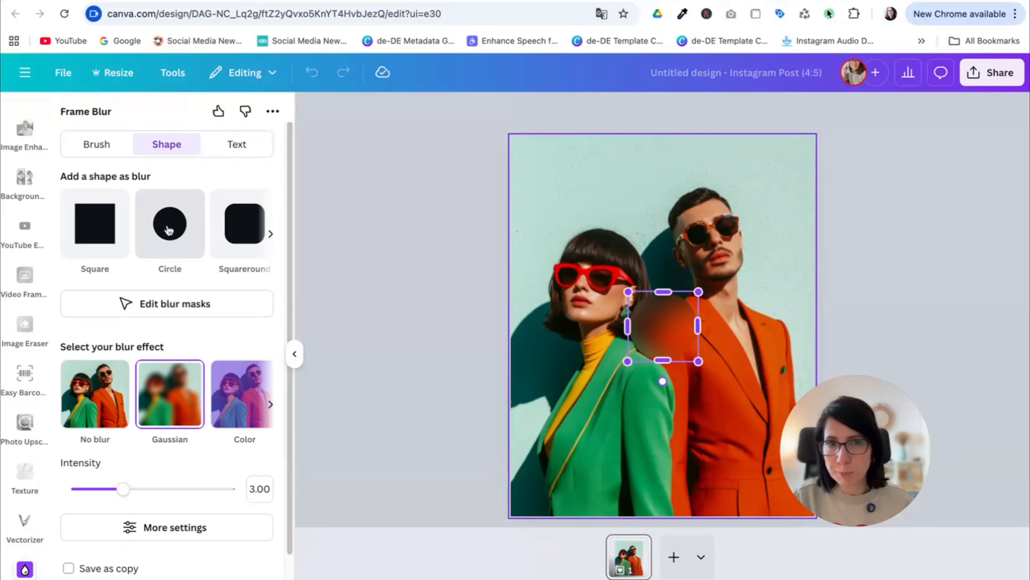
{"action": "left_click_drag", "start_coordinate": [627, 292], "coordinate": [436, 153]}
{"action": "left_click_drag", "start_coordinate": [699, 362], "coordinate": [906, 537]}
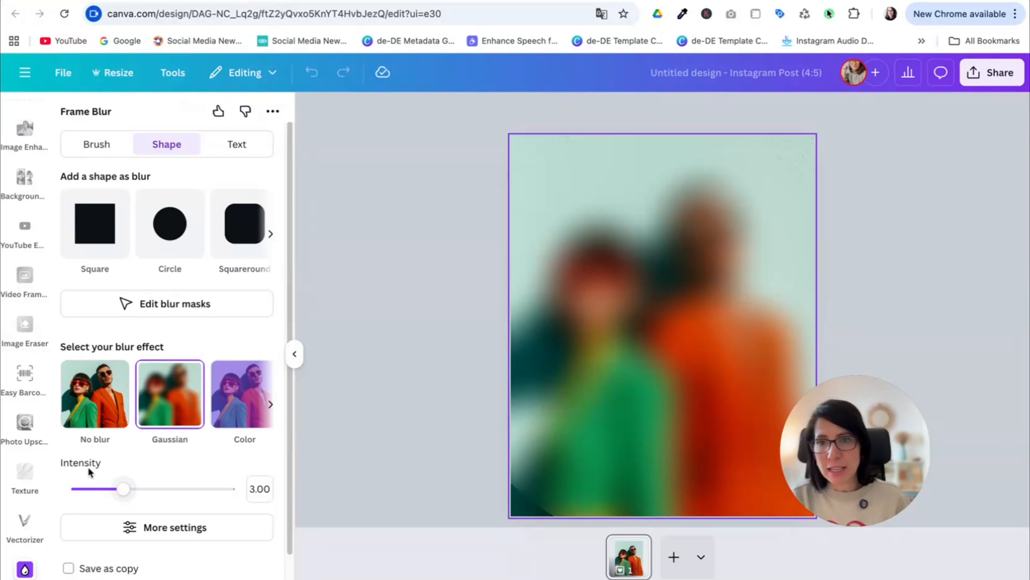
- Try the Gaussian effect at intensity 1.03, as well as the Color and Motion effects, on the circular blur mask
{"action": "left_click_drag", "start_coordinate": [127, 493], "coordinate": [94, 498]}
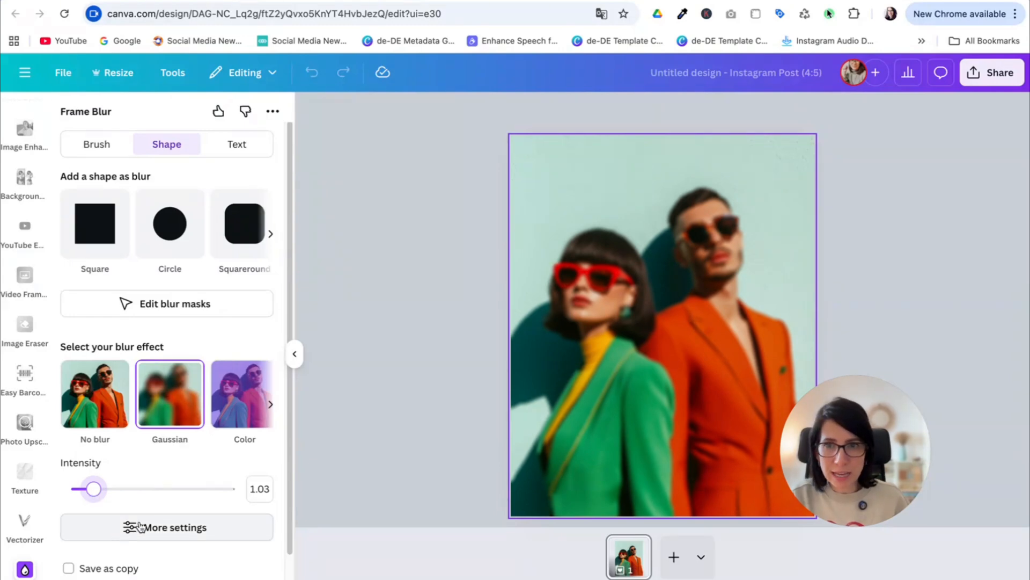
{"action": "left_click", "coordinate": [263, 395]}
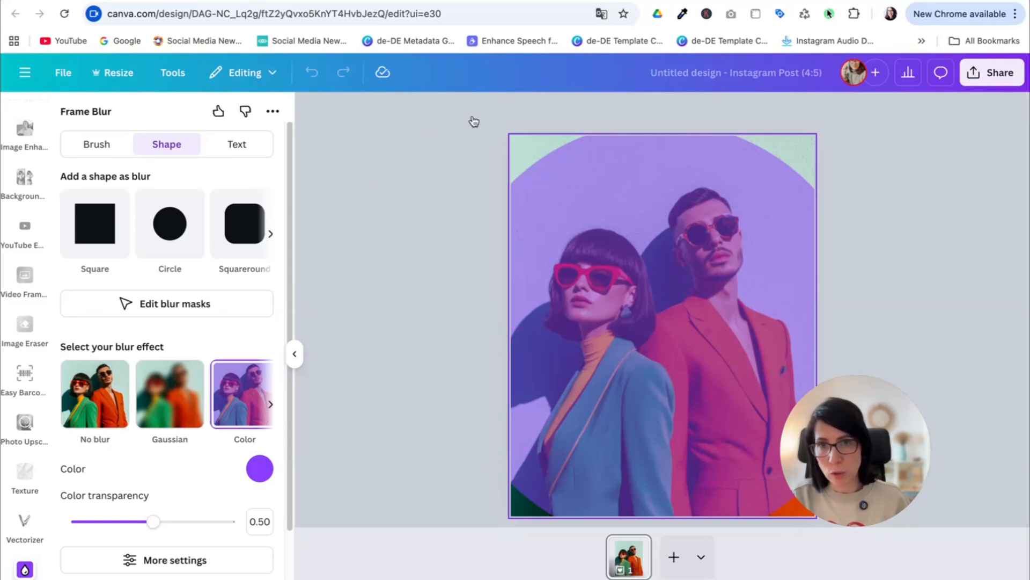
{"action": "left_click", "coordinate": [270, 405]}
{"action": "left_click", "coordinate": [270, 405]}
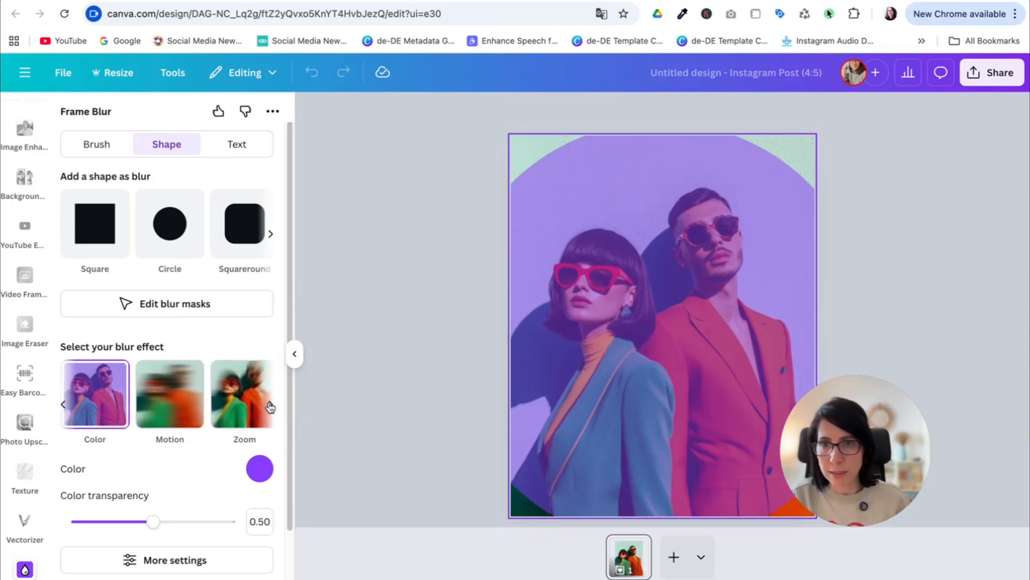
{"action": "left_click", "coordinate": [172, 415]}
{"action": "mouse_move", "coordinate": [116, 488]}
{"action": "left_mouse_down"}
{"action": "mouse_move", "coordinate": [154, 488]}
{"action": "mouse_move", "coordinate": [136, 488]}
{"action": "left_mouse_up"}
- Apply the Zoom blur effect to the circular mask and set its intensity to 2.35
{"action": "left_click", "coordinate": [236, 419]}
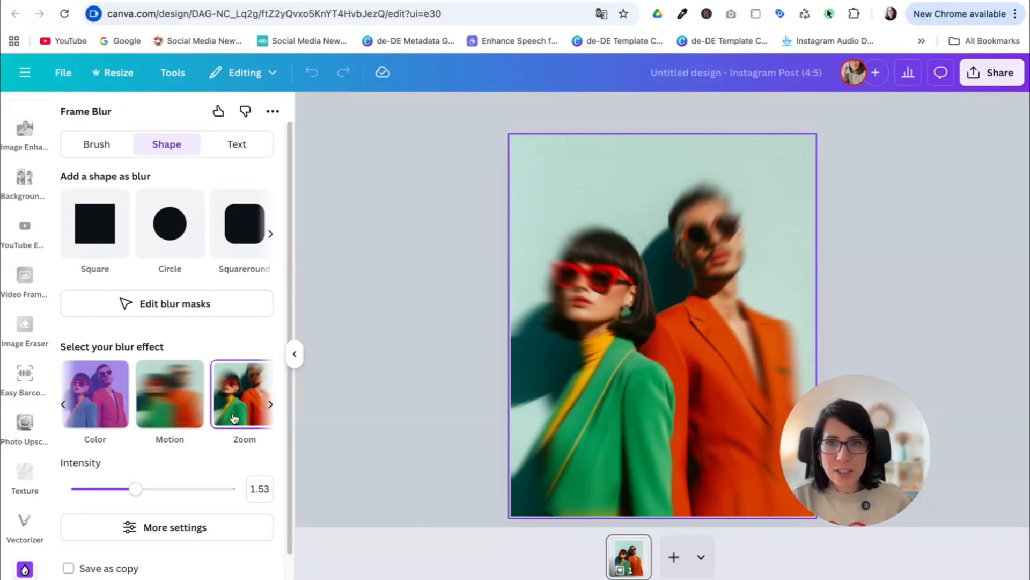
{"action": "left_click", "coordinate": [270, 404]}
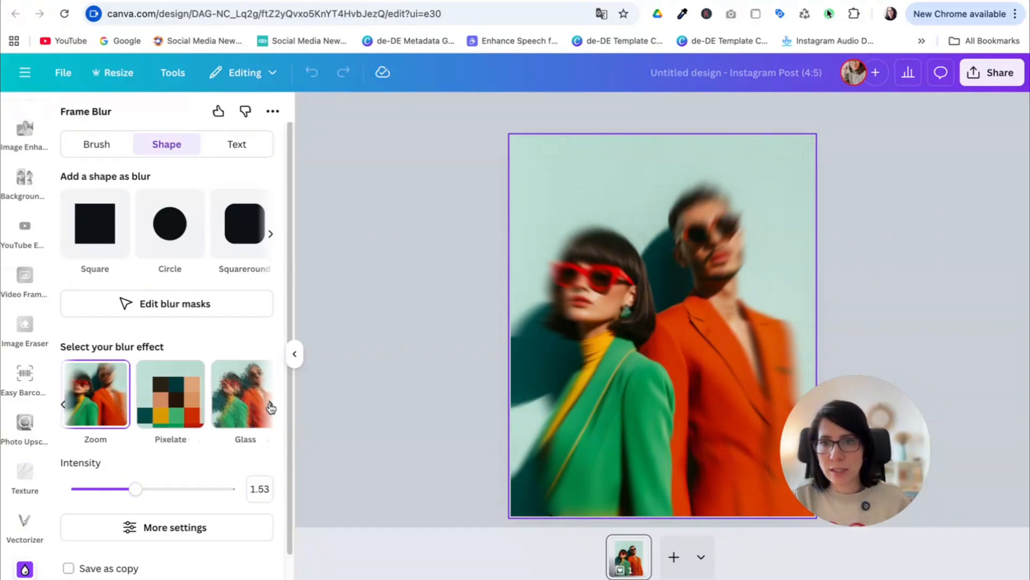
{"action": "left_click_drag", "start_coordinate": [136, 488], "coordinate": [167, 493]}
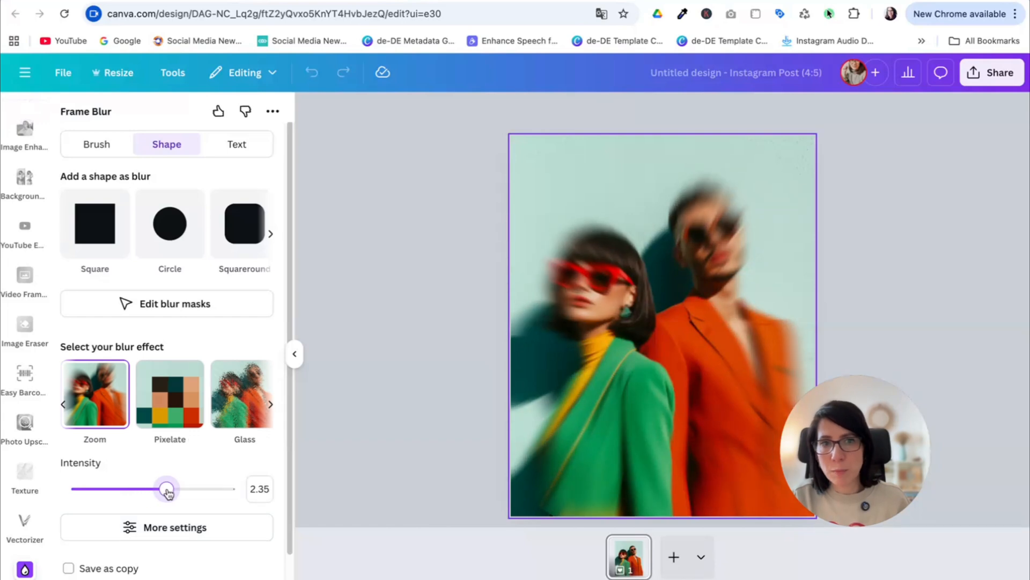
- Position the Zoom blur's inner circle at the centre of the photo, between the two people
{"action": "left_click", "coordinate": [139, 528]}
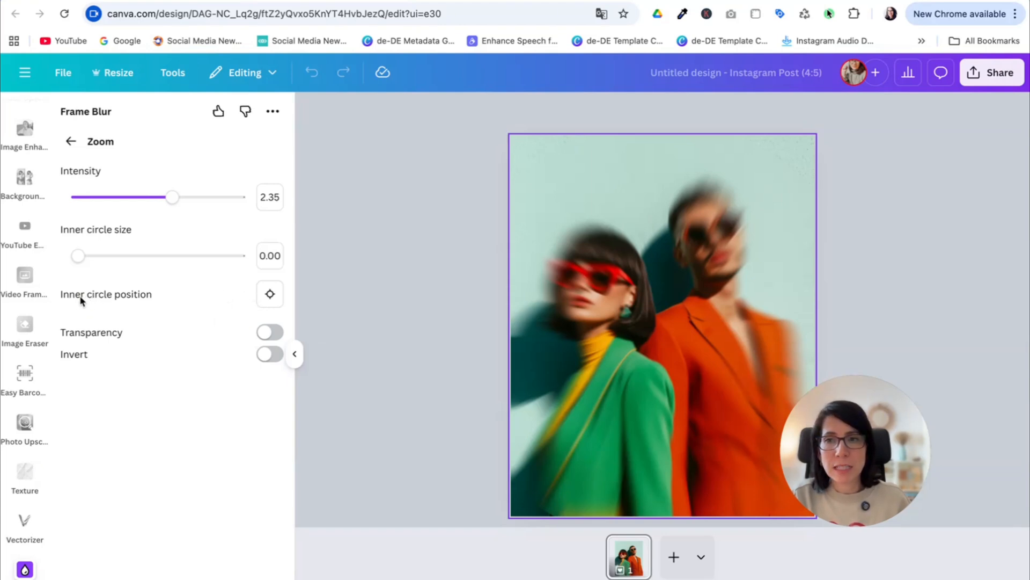
{"action": "left_click", "coordinate": [270, 294]}
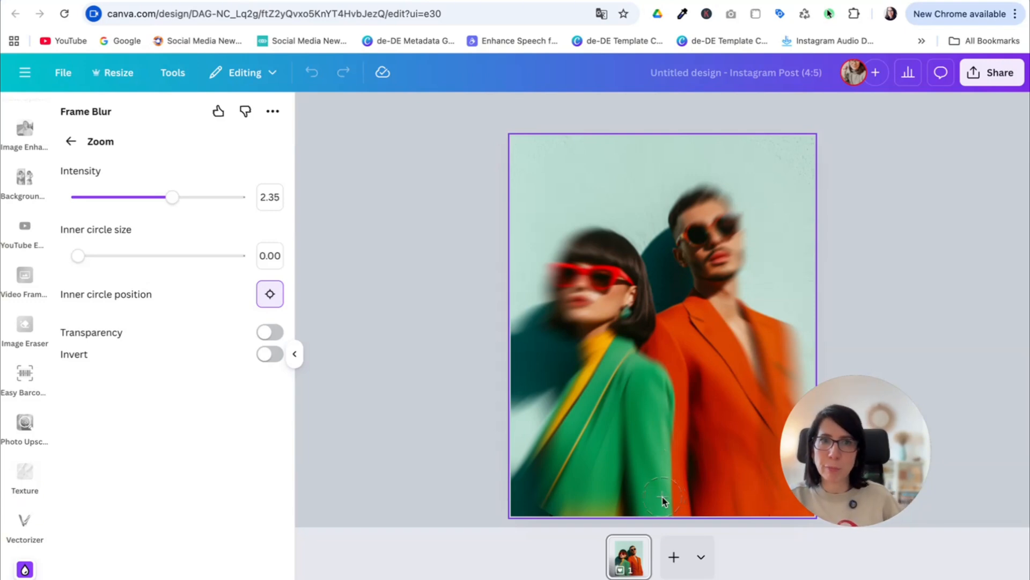
{"action": "left_click", "coordinate": [664, 325]}
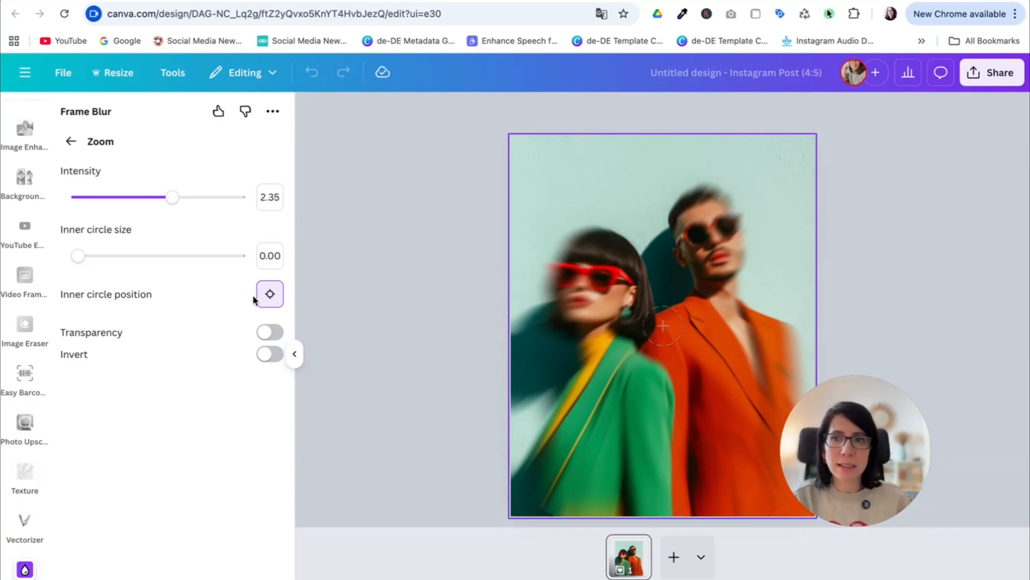
- Fine-tune the Zoom blur's intensity to 2.54 and return to the main Frame Blur options
{"action": "mouse_move", "coordinate": [171, 198]}
{"action": "left_mouse_down"}
{"action": "mouse_move", "coordinate": [127, 197]}
{"action": "mouse_move", "coordinate": [185, 198]}
{"action": "left_mouse_up"}
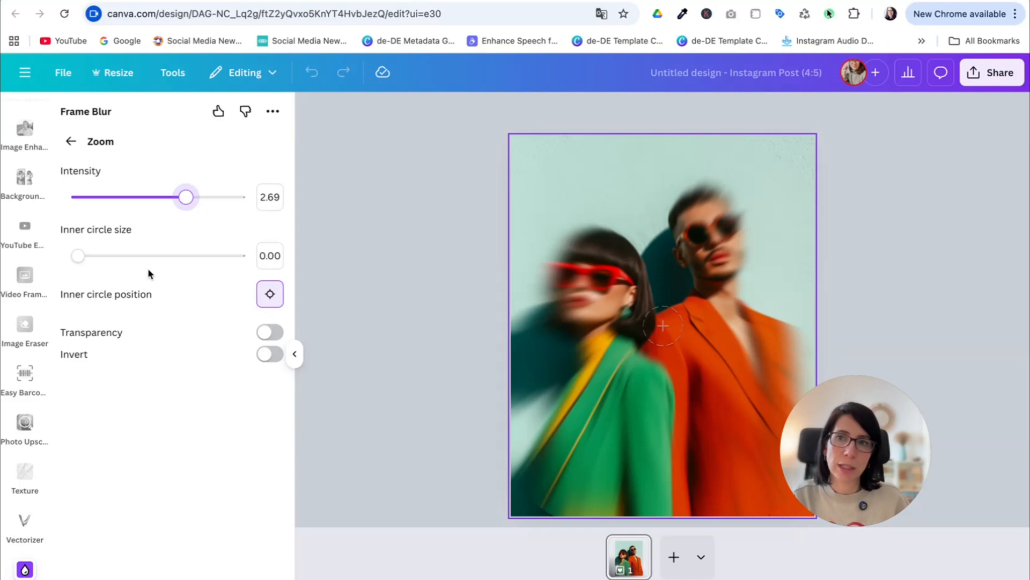
{"action": "left_click_drag", "start_coordinate": [188, 199], "coordinate": [167, 200]}
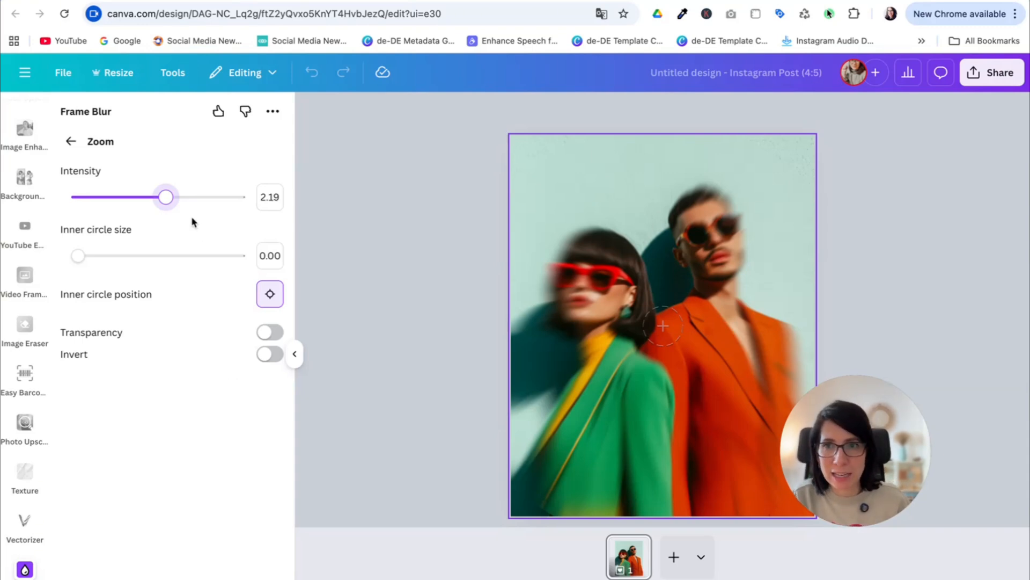
{"action": "left_click_drag", "start_coordinate": [166, 197], "coordinate": [182, 205]}
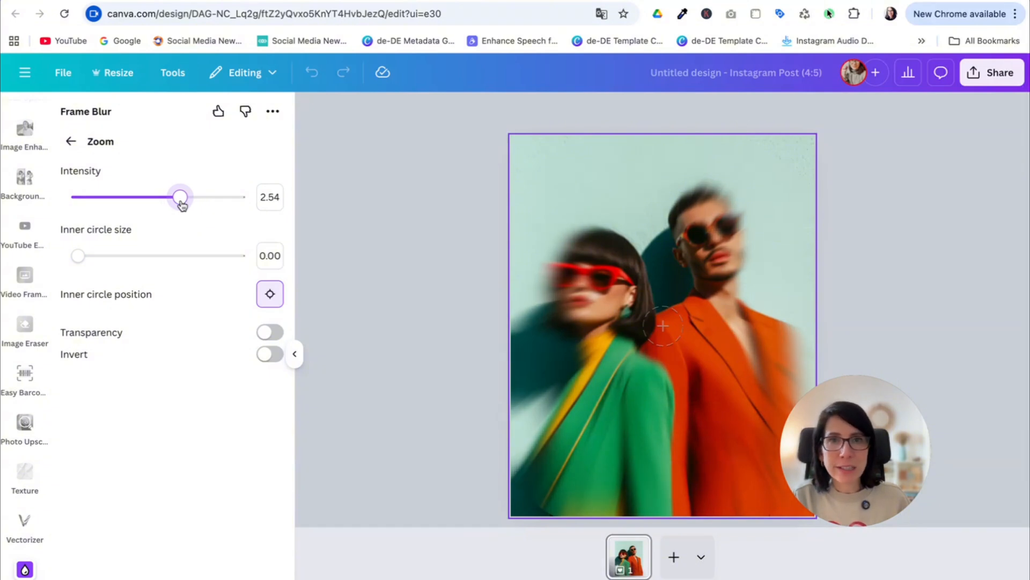
{"action": "left_click", "coordinate": [72, 144]}
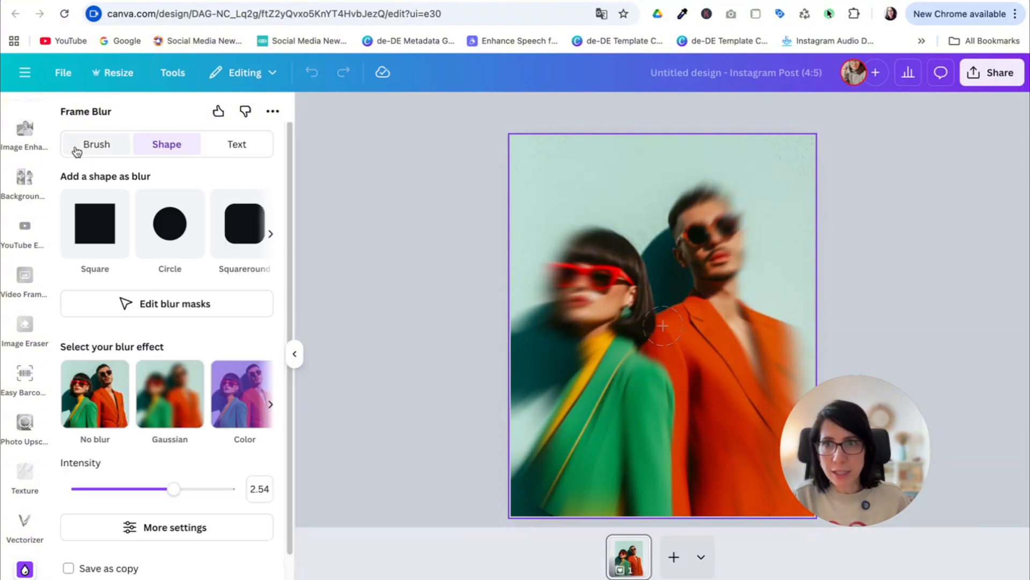
- Save the zoom-blurred photo as a separate copy
{"action": "scroll", "coordinate": [183, 553], "scroll_direction": "down", "scroll_amount": 2}
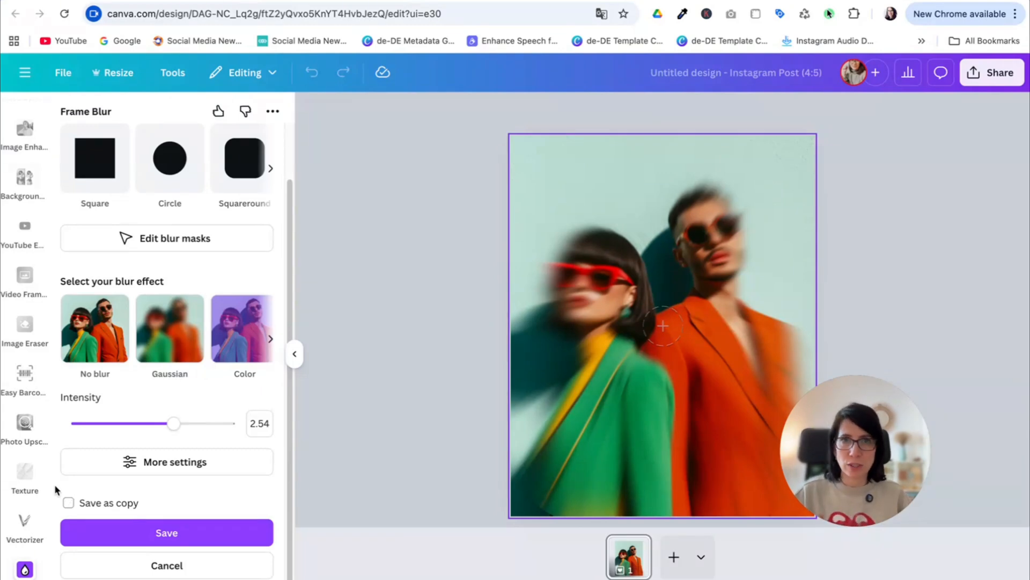
{"action": "left_click", "coordinate": [68, 502]}
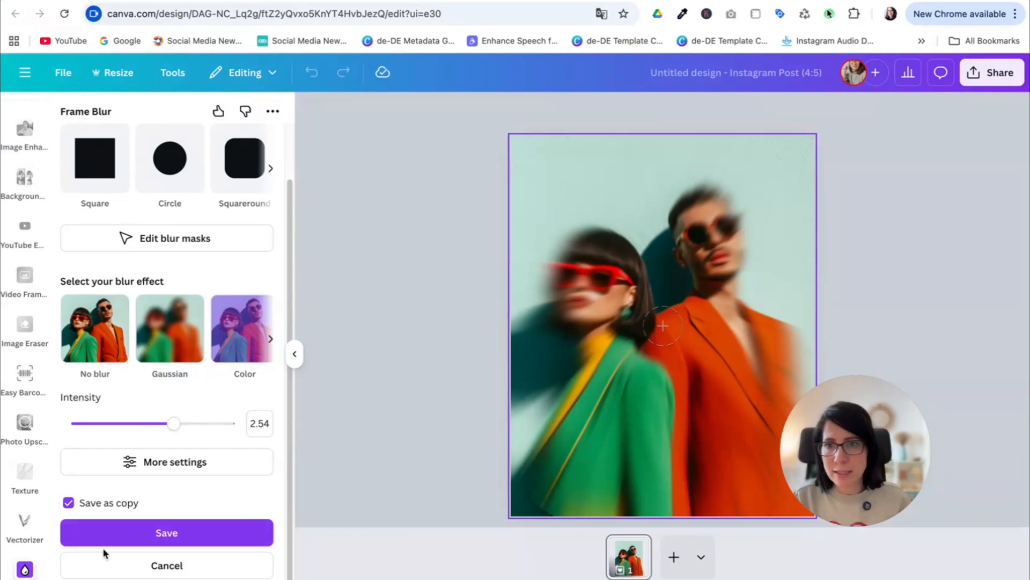
{"action": "left_click", "coordinate": [162, 533]}
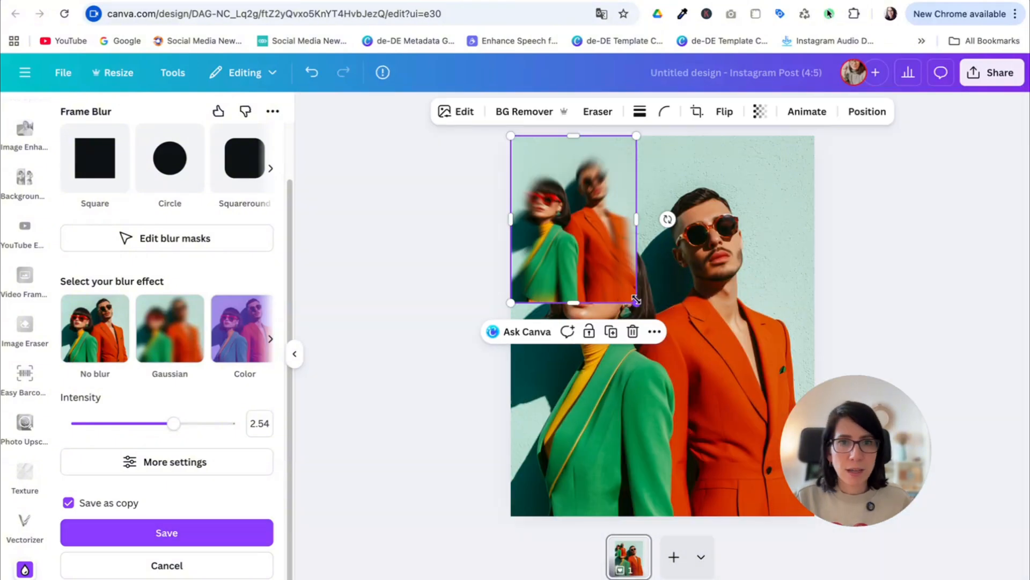
{"action": "left_click_drag", "start_coordinate": [637, 299], "coordinate": [841, 518]}
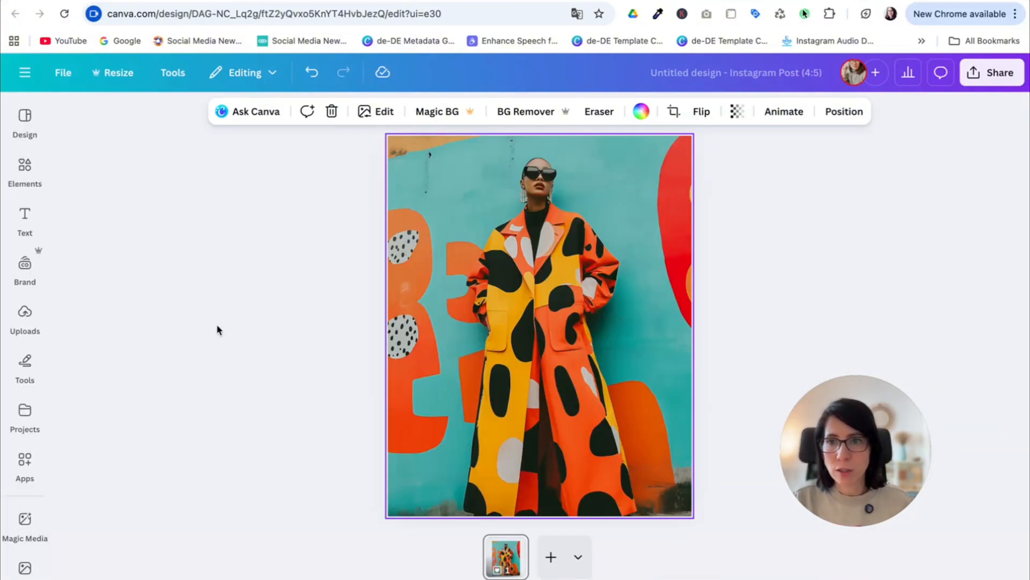
- Open the photo of the woman in the patterned coat for editing in the Frame Blur app
{"action": "left_click", "coordinate": [35, 458]}
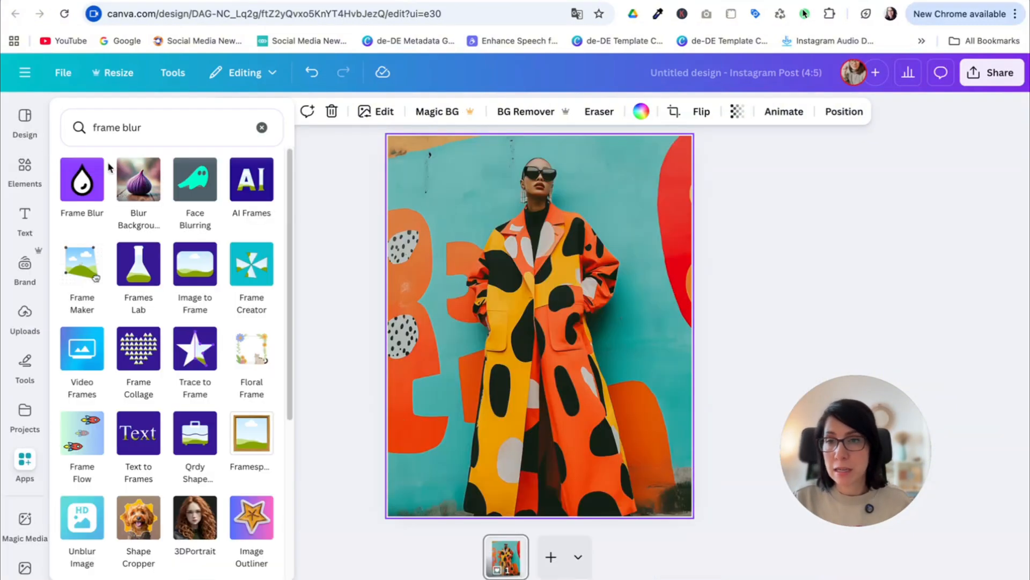
{"action": "left_click", "coordinate": [85, 197]}
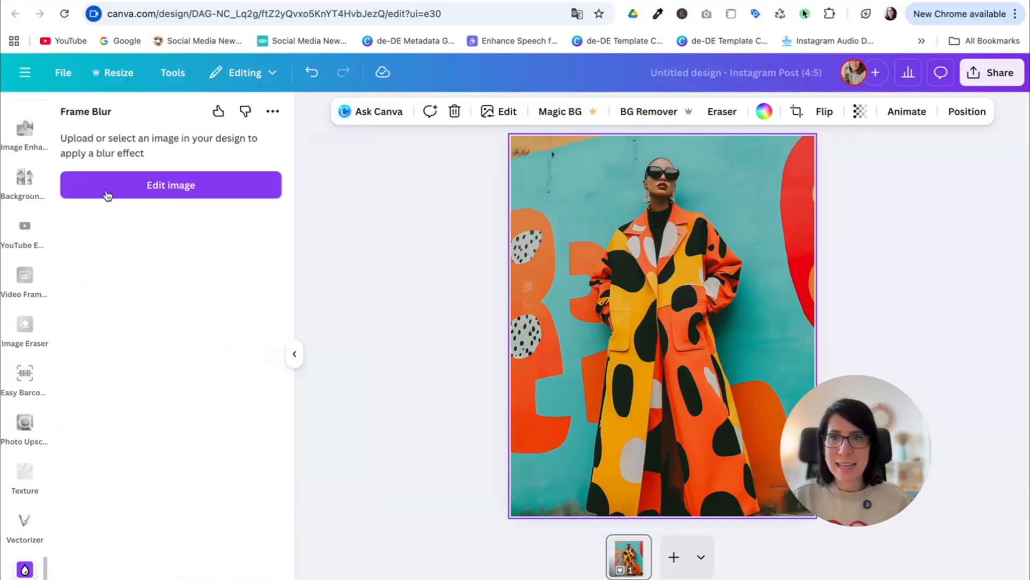
{"action": "left_click", "coordinate": [209, 194]}
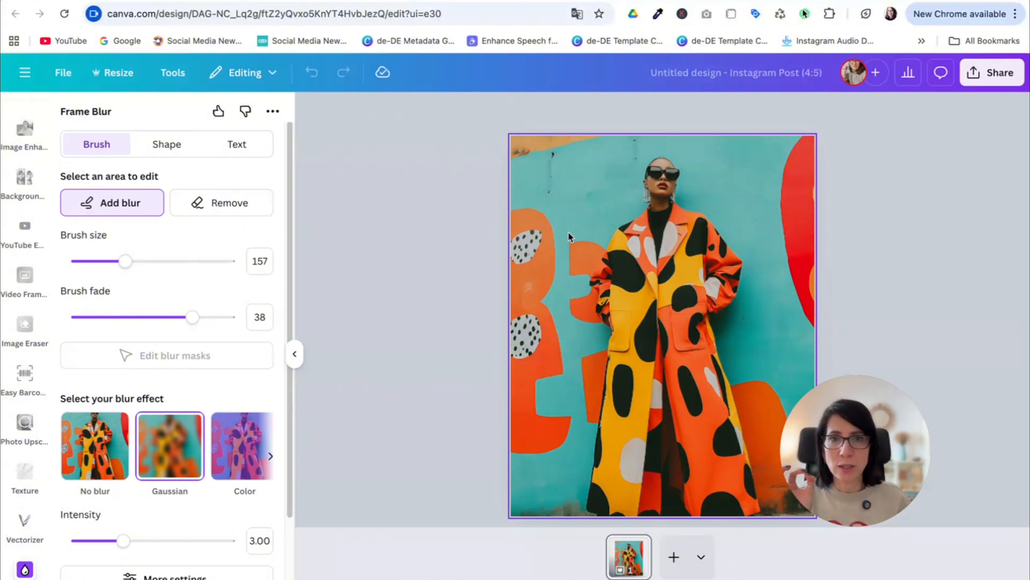
- Set the blur brush size to 186 and fade to 27, and paint over the coat sleeve on the right of the photo
{"action": "left_click_drag", "start_coordinate": [591, 271], "coordinate": [717, 243]}
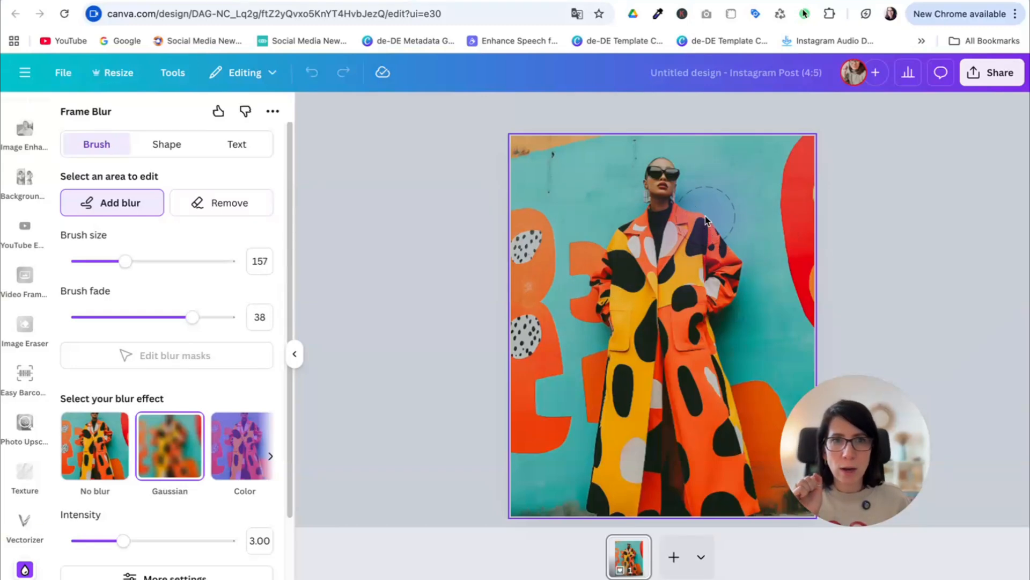
{"action": "left_click_drag", "start_coordinate": [125, 261], "coordinate": [133, 261]}
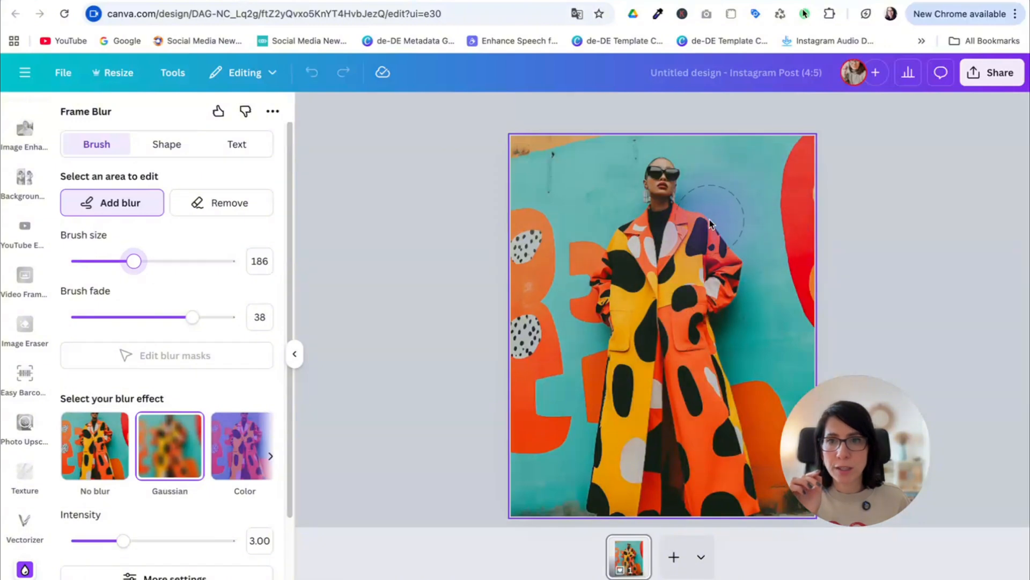
{"action": "left_click_drag", "start_coordinate": [190, 317], "coordinate": [160, 317]}
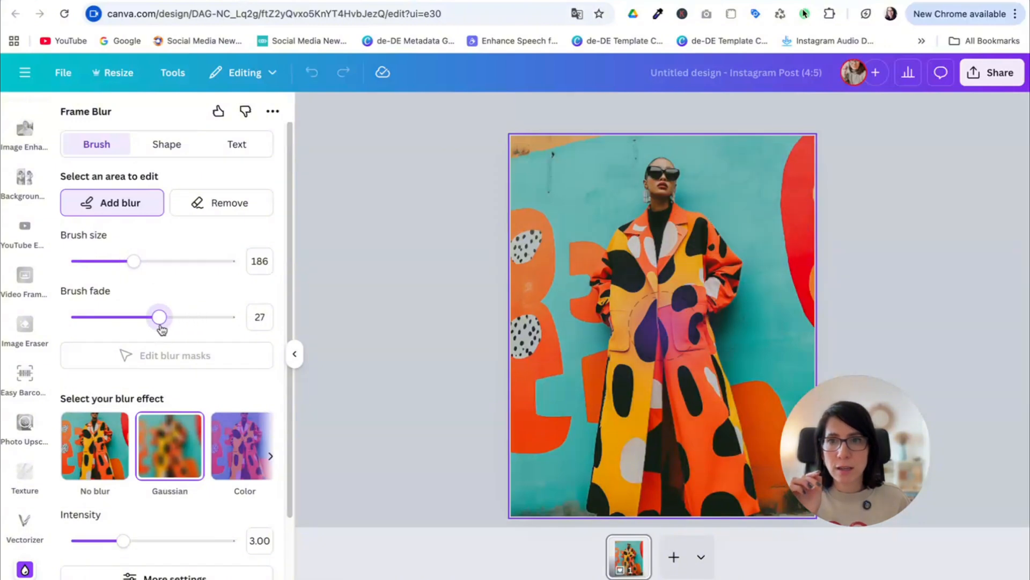
{"action": "mouse_move", "coordinate": [737, 268]}
{"action": "left_mouse_down"}
{"action": "mouse_move", "coordinate": [690, 220]}
{"action": "mouse_move", "coordinate": [740, 261]}
{"action": "mouse_move", "coordinate": [743, 282]}
{"action": "mouse_move", "coordinate": [723, 307]}
{"action": "left_mouse_up"}
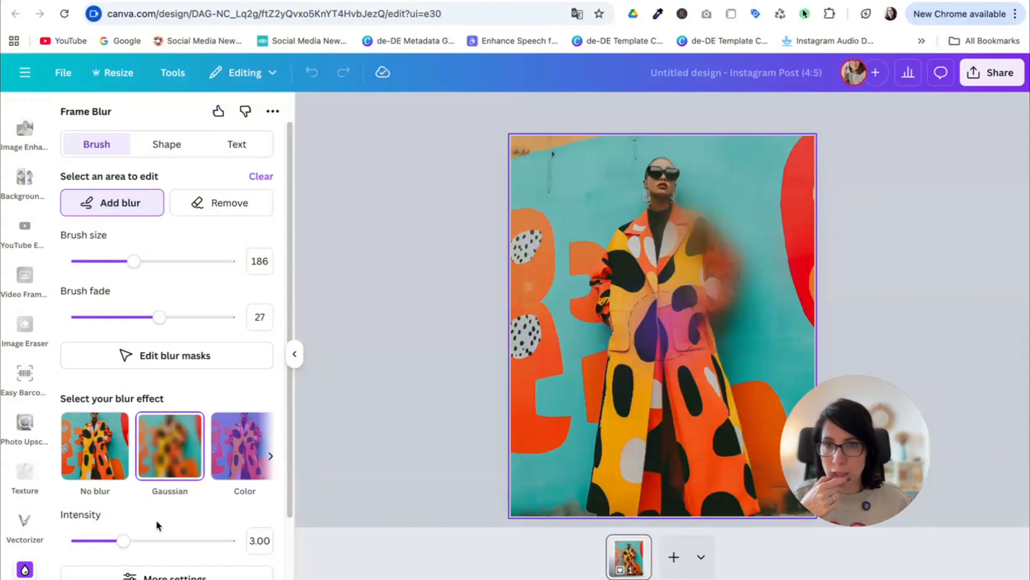
- Try the Motion blur effect on the painted sleeve with its intensity at 4.00
{"action": "scroll", "coordinate": [160, 514], "scroll_direction": "down", "scroll_amount": 1}
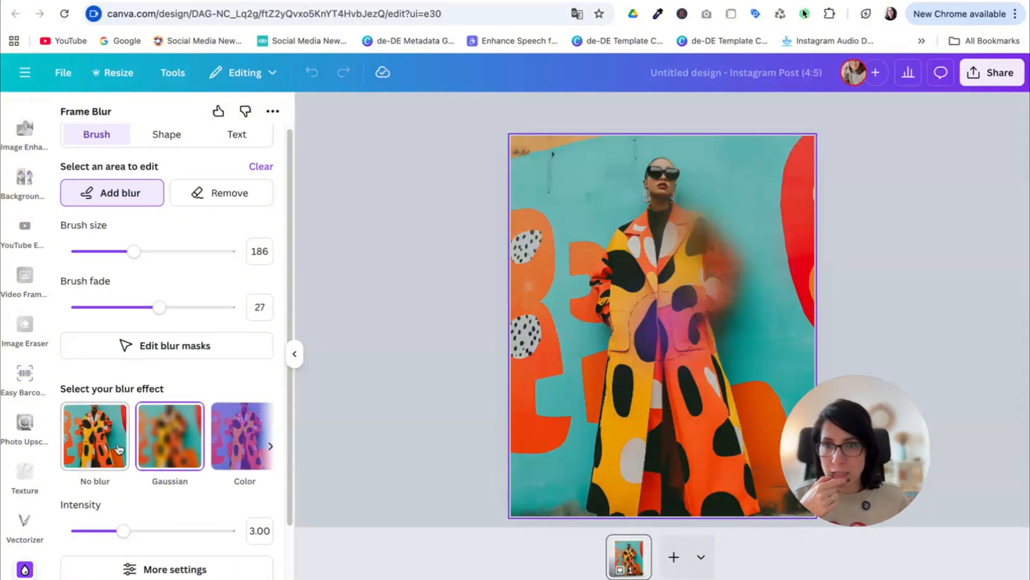
{"action": "left_click", "coordinate": [270, 446]}
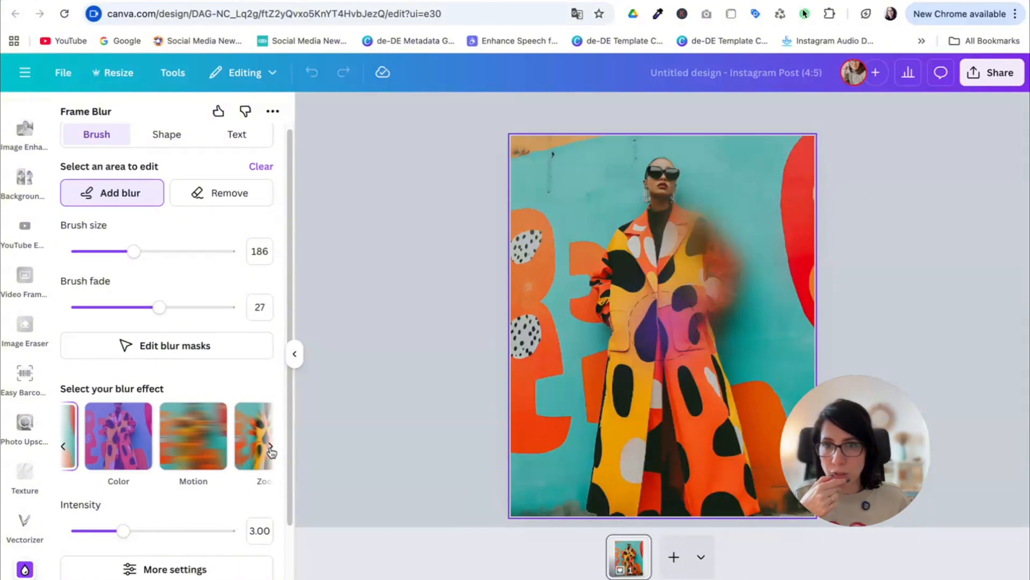
{"action": "left_click", "coordinate": [165, 435]}
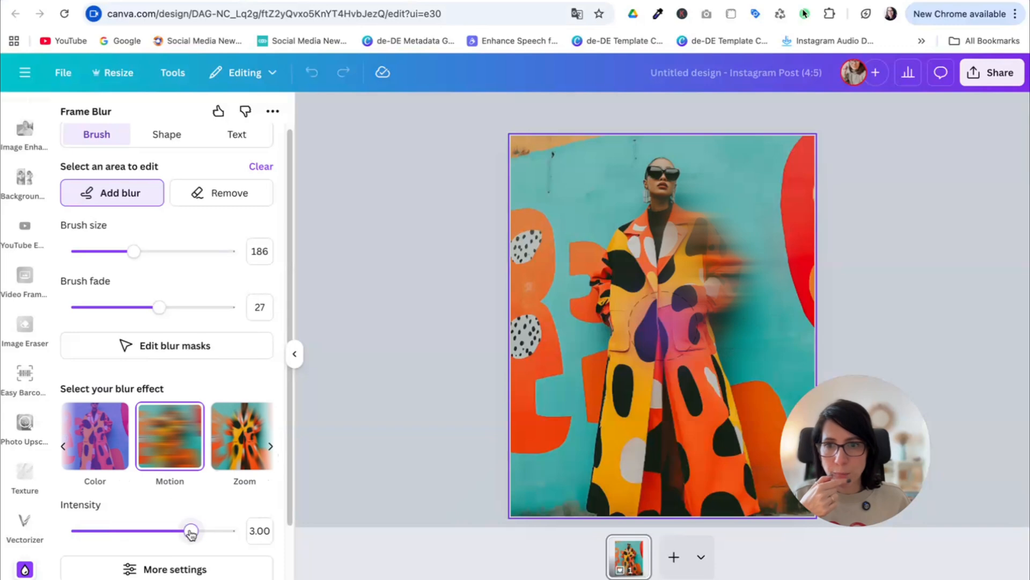
{"action": "left_click_drag", "start_coordinate": [190, 531], "coordinate": [228, 531]}
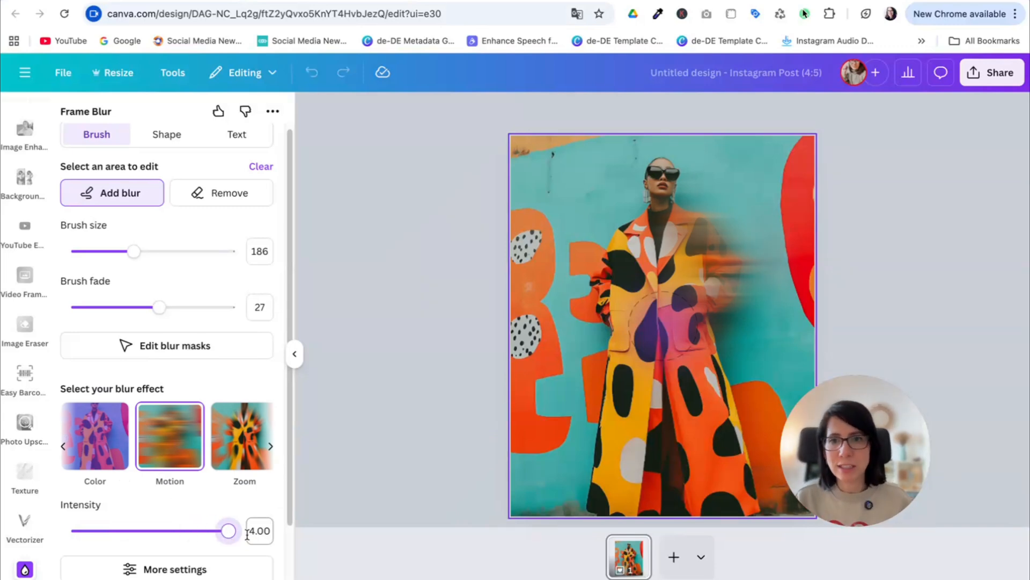
- Try the Zoom and Pixelate effects on the painted sleeve and lower the Pixelate intensity
{"action": "left_click", "coordinate": [244, 443]}
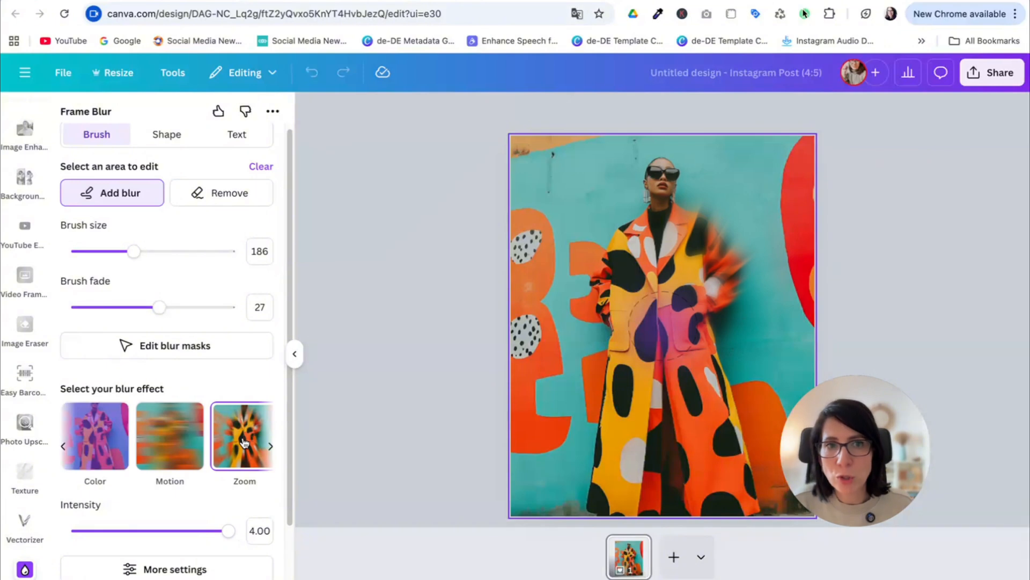
{"action": "left_click", "coordinate": [271, 448]}
{"action": "left_click", "coordinate": [178, 457]}
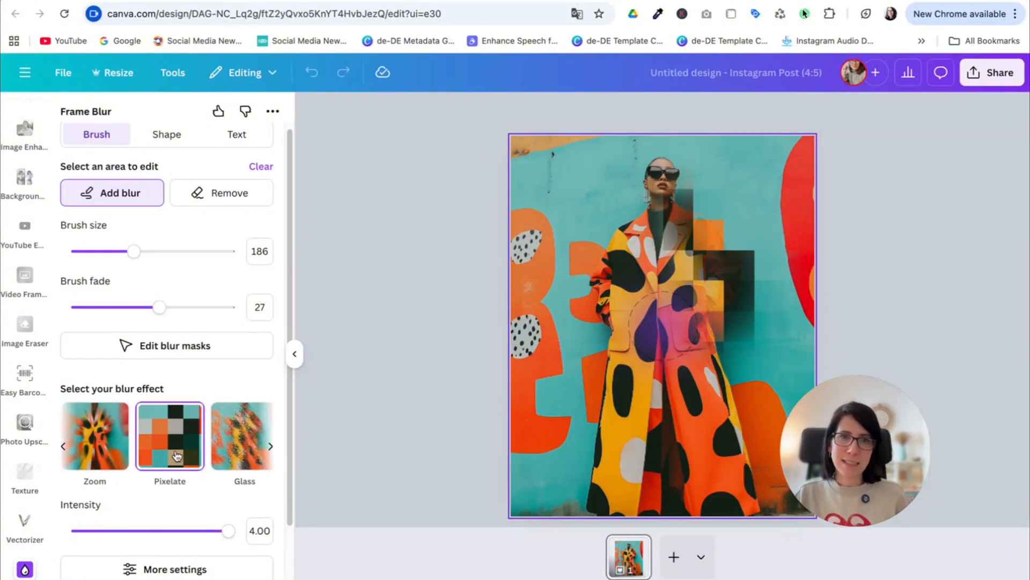
{"action": "left_click_drag", "start_coordinate": [228, 531], "coordinate": [103, 541]}
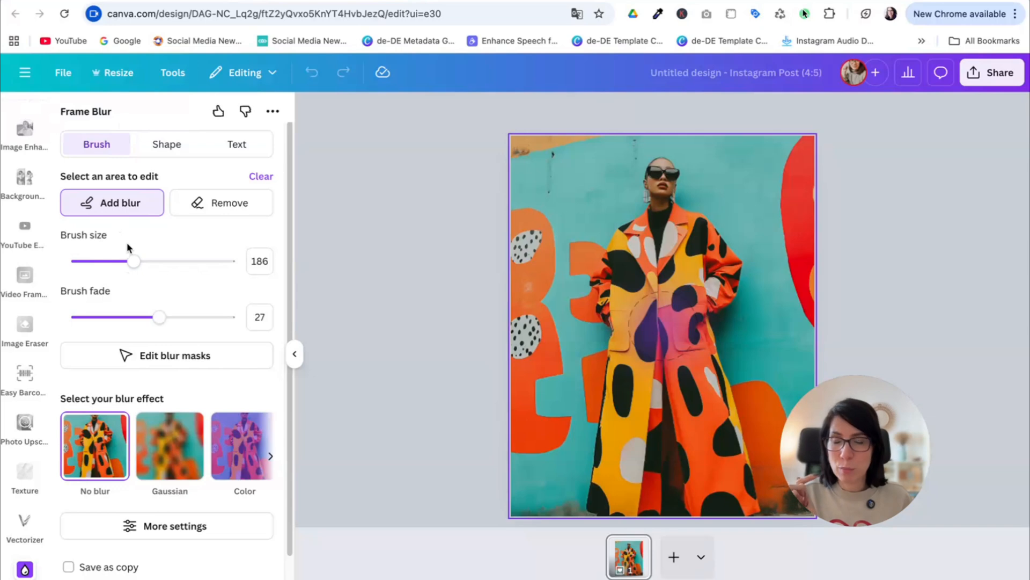
- Reduce the brush size to 95 and paint the mask over the woman's whole figure from head to hem
{"action": "left_click_drag", "start_coordinate": [133, 264], "coordinate": [107, 261]}
{"action": "mouse_move", "coordinate": [663, 180]}
{"action": "left_mouse_down"}
{"action": "mouse_move", "coordinate": [651, 244]}
{"action": "mouse_move", "coordinate": [631, 254]}
{"action": "mouse_move", "coordinate": [612, 295]}
{"action": "mouse_move", "coordinate": [647, 247]}
{"action": "mouse_move", "coordinate": [640, 325]}
{"action": "mouse_move", "coordinate": [672, 293]}
{"action": "mouse_move", "coordinate": [671, 338]}
{"action": "mouse_move", "coordinate": [626, 464]}
{"action": "mouse_move", "coordinate": [629, 436]}
{"action": "mouse_move", "coordinate": [609, 461]}
{"action": "mouse_move", "coordinate": [651, 510]}
{"action": "mouse_move", "coordinate": [676, 422]}
{"action": "mouse_move", "coordinate": [695, 404]}
{"action": "mouse_move", "coordinate": [736, 481]}
{"action": "left_mouse_up"}
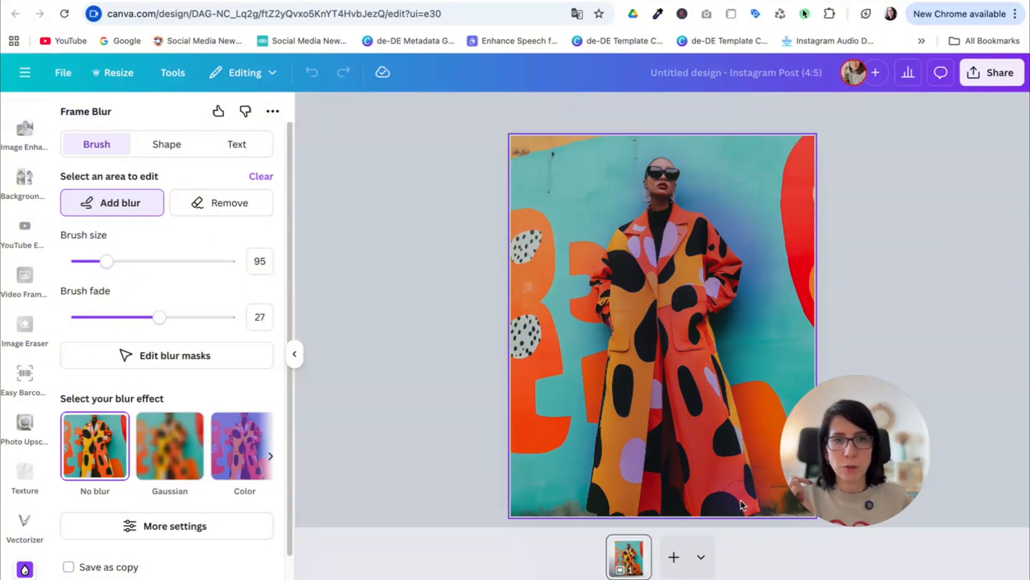
- Try the Gaussian, Color, Motion, Zoom and Pixelate effects on the background around the woman
{"action": "left_click", "coordinate": [170, 464]}
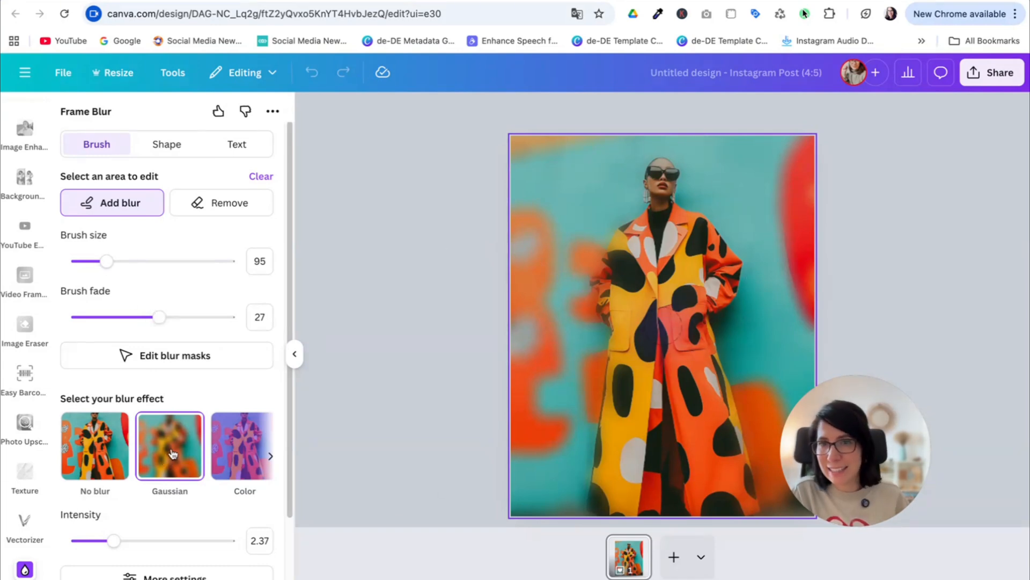
{"action": "left_click", "coordinate": [239, 457]}
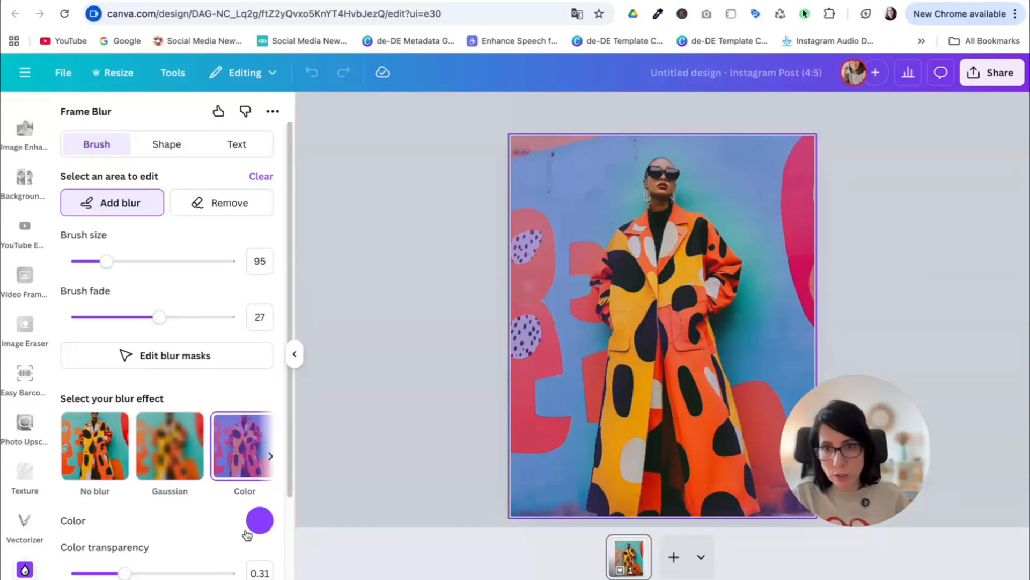
{"action": "left_click", "coordinate": [270, 456]}
{"action": "left_click", "coordinate": [166, 459]}
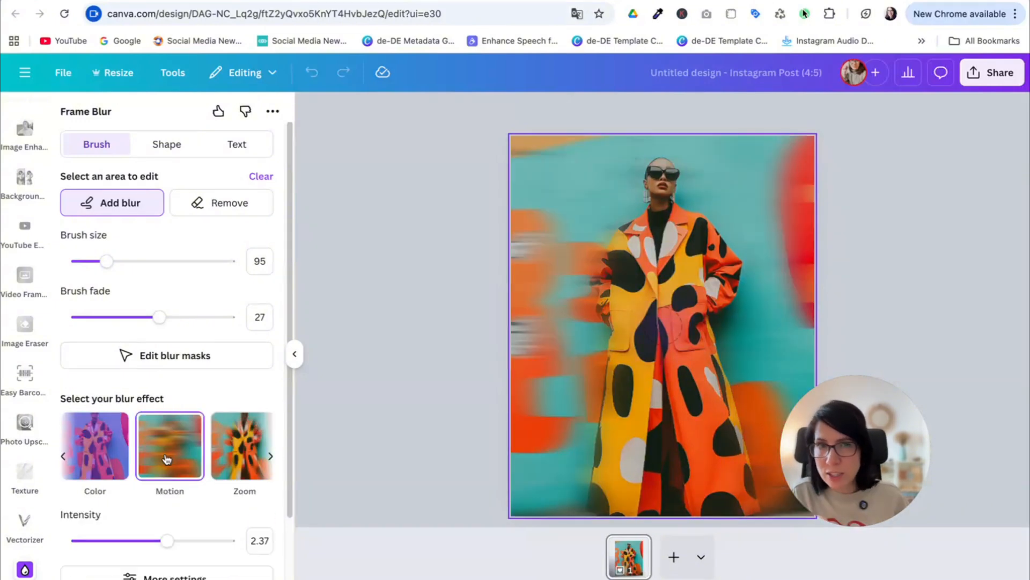
{"action": "left_click", "coordinate": [232, 451]}
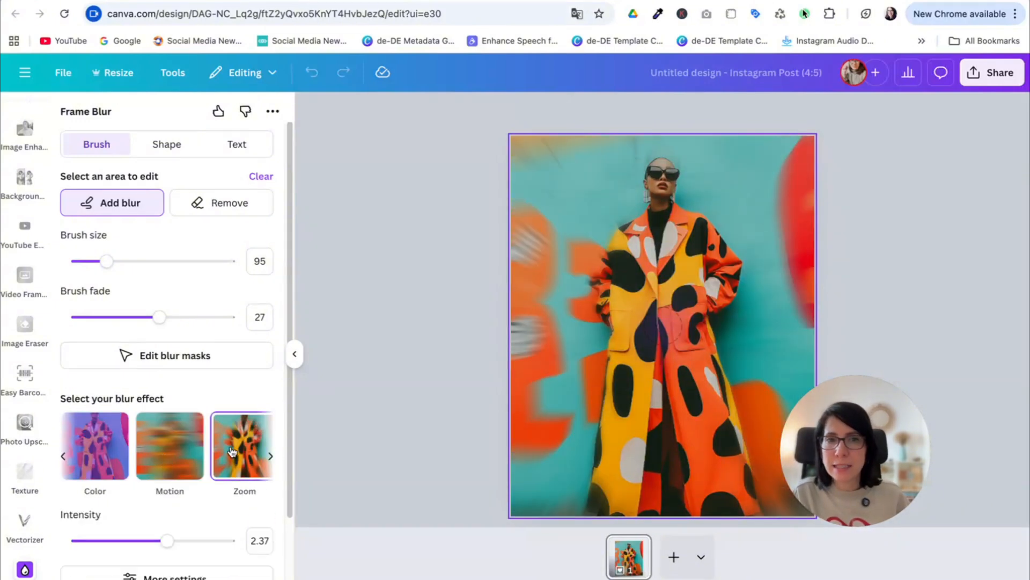
{"action": "left_click", "coordinate": [270, 456]}
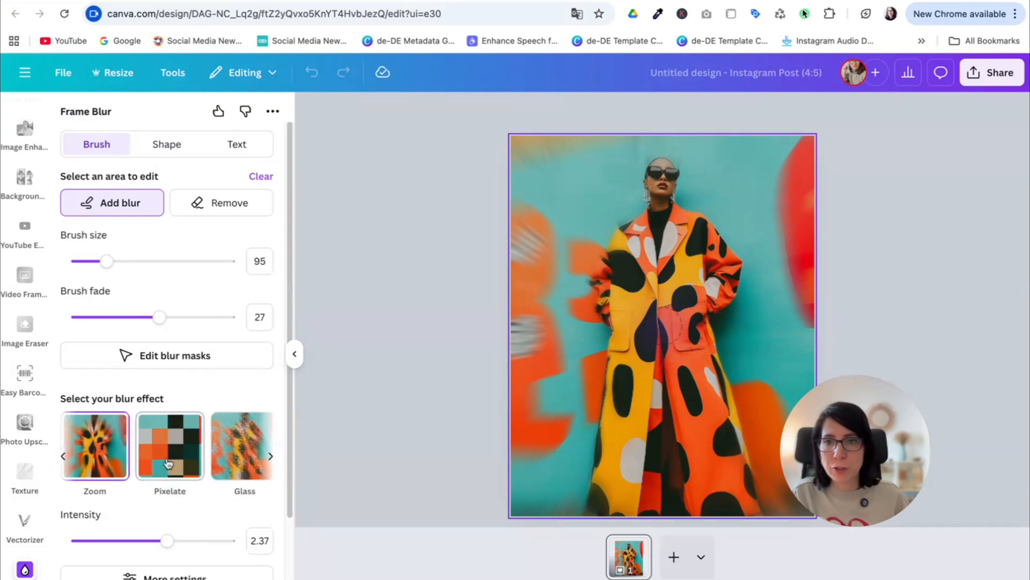
{"action": "left_click", "coordinate": [164, 460]}
- Apply the Glass effect to the background around the woman and raise its intensity to about 2572
{"action": "left_click", "coordinate": [233, 462]}
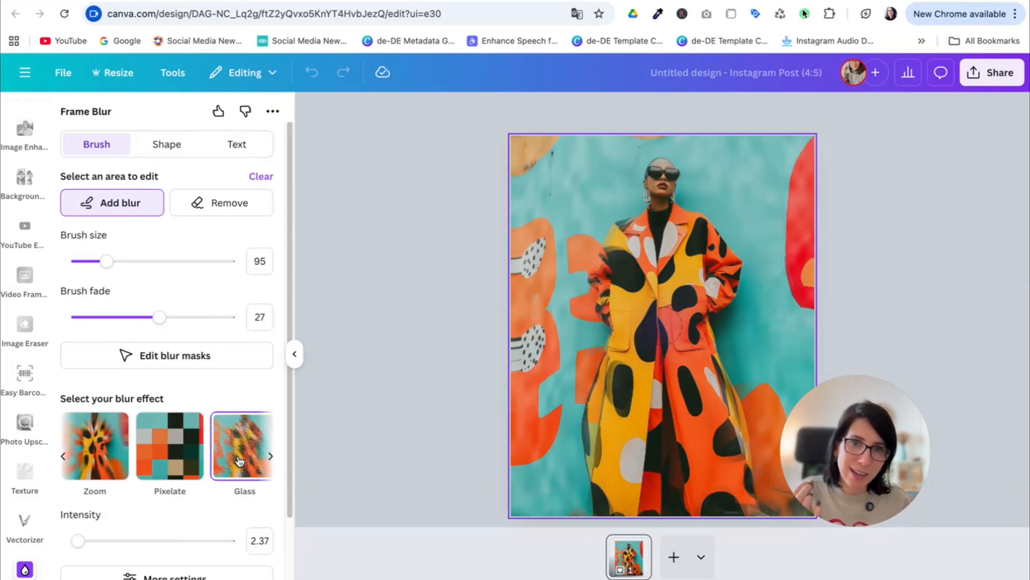
{"action": "left_click", "coordinate": [270, 456]}
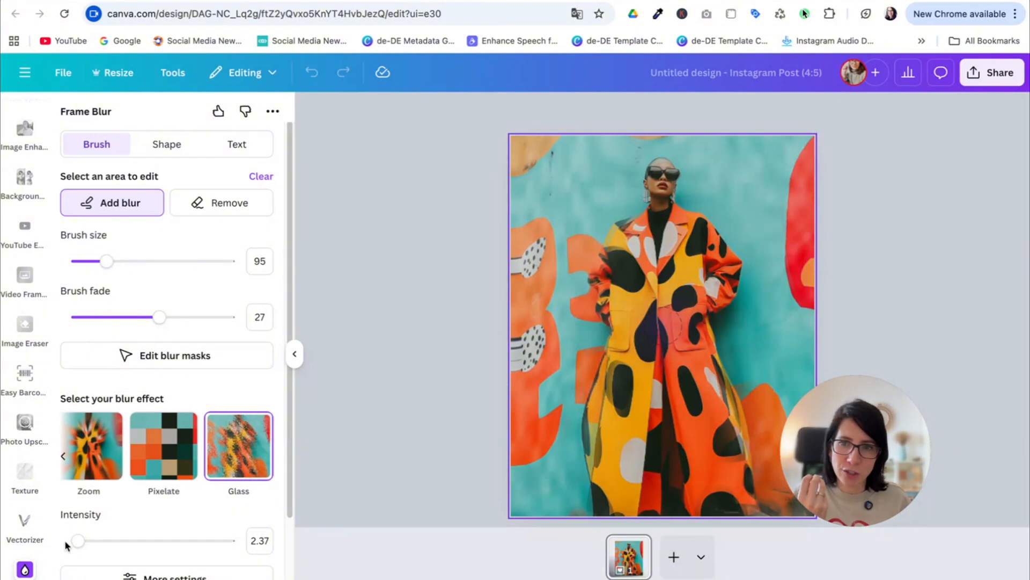
{"action": "left_click_drag", "start_coordinate": [83, 541], "coordinate": [117, 544]}
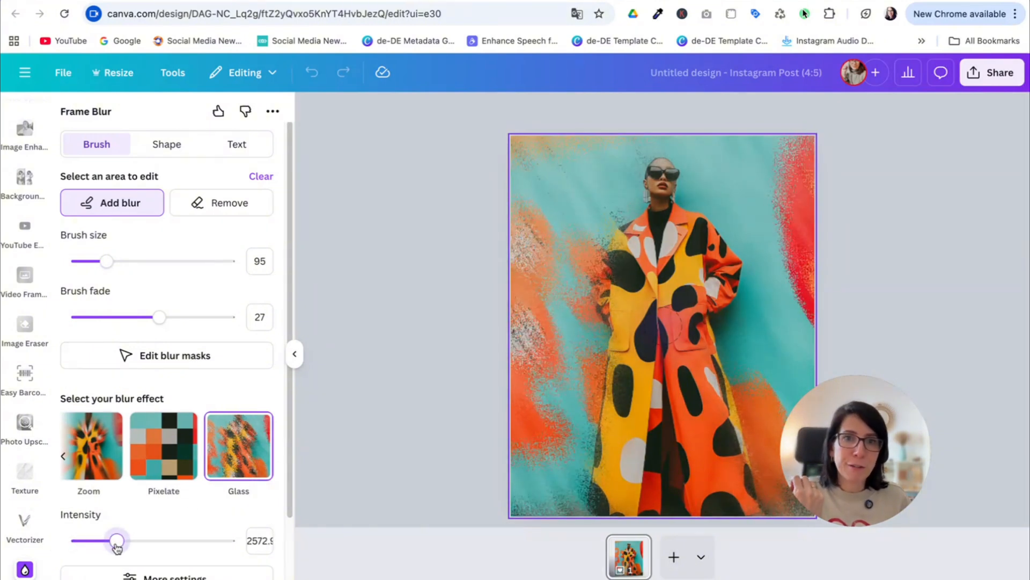